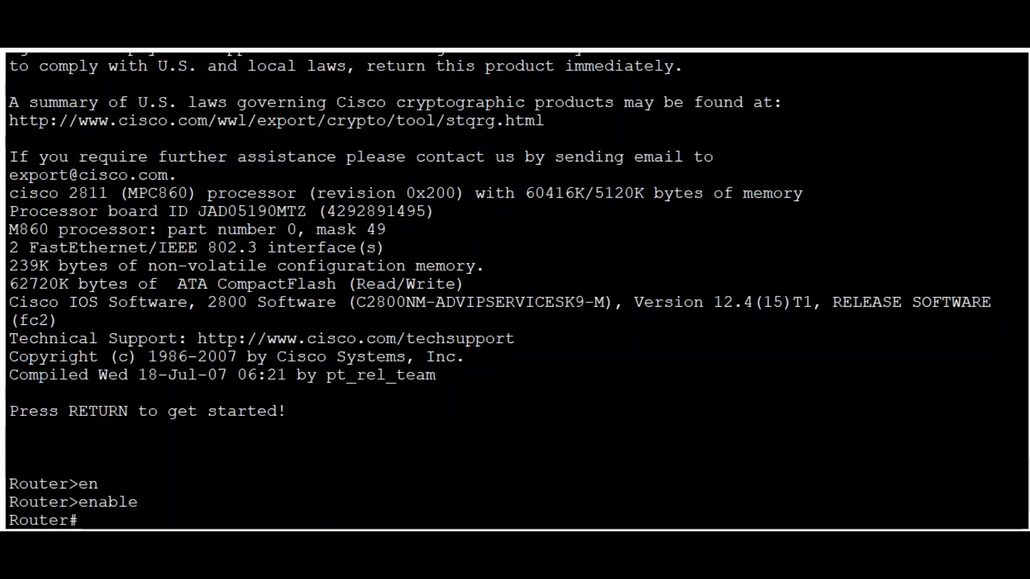
- Enter global configuration mode with config t and begin the interface fa0/0 command
{"action": "type", "text": "config"}
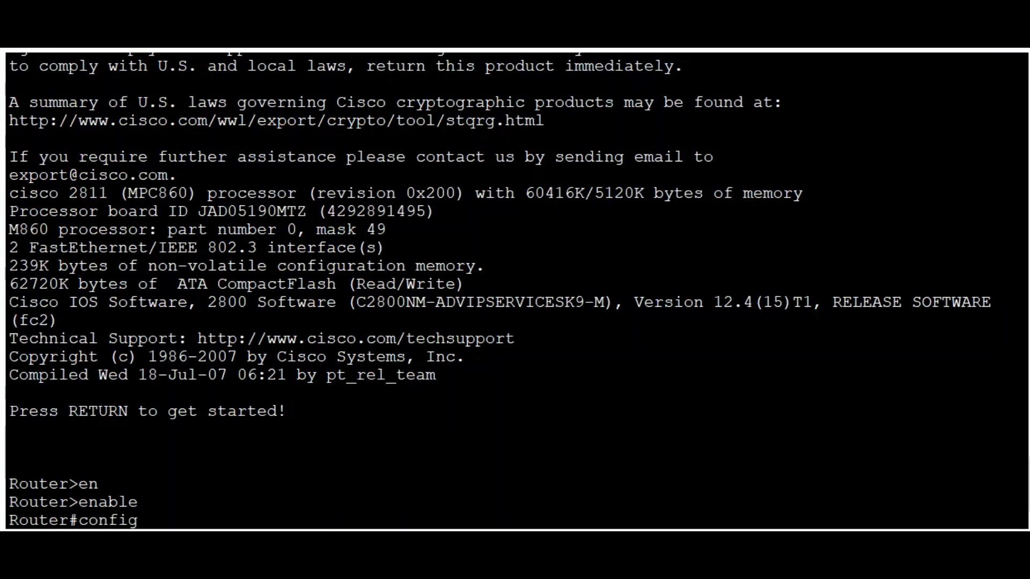
{"action": "type", "text": " t"}
{"action": "key", "text": "Return"}
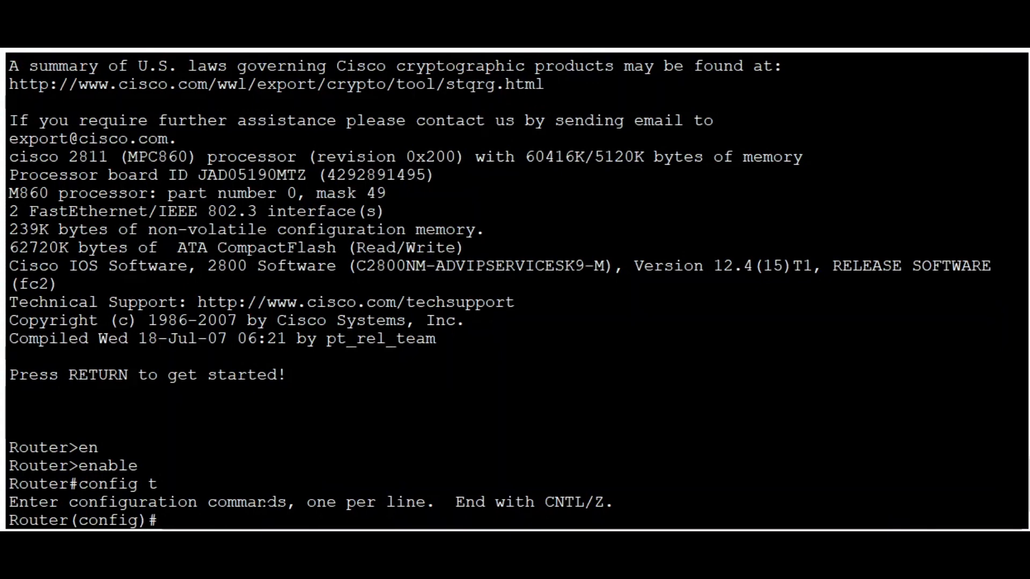
{"action": "key", "text": "Return"}
{"action": "key", "text": "Return"}
{"action": "key", "text": "Return"}
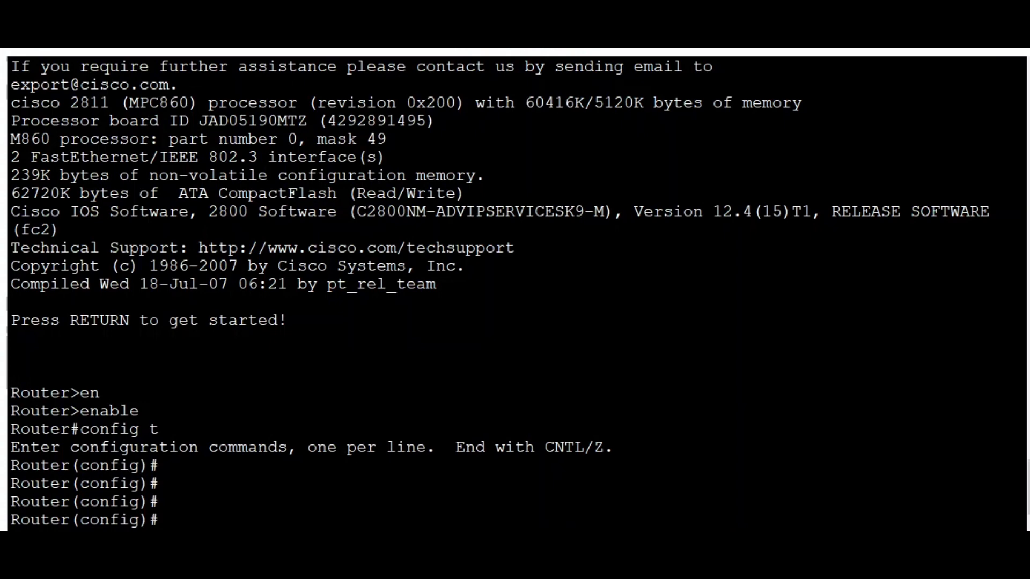
{"action": "type", "text": "interface "}
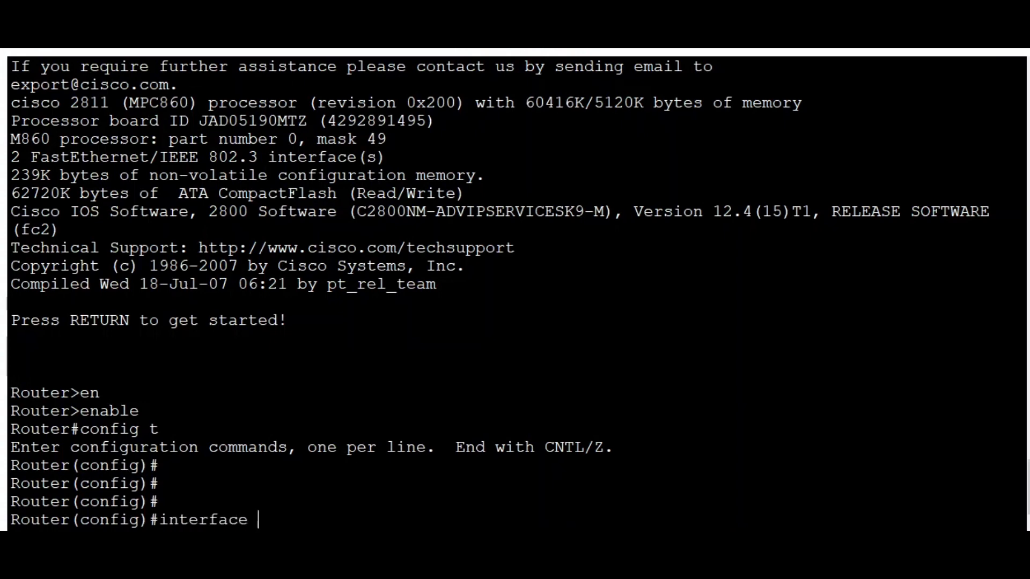
{"action": "type", "text": "fa0/0"}
- Assign FastEthernet0/0 address 192.168.10.1 255.255.255.0 and enable it with no shut
{"action": "key", "text": "Return"}
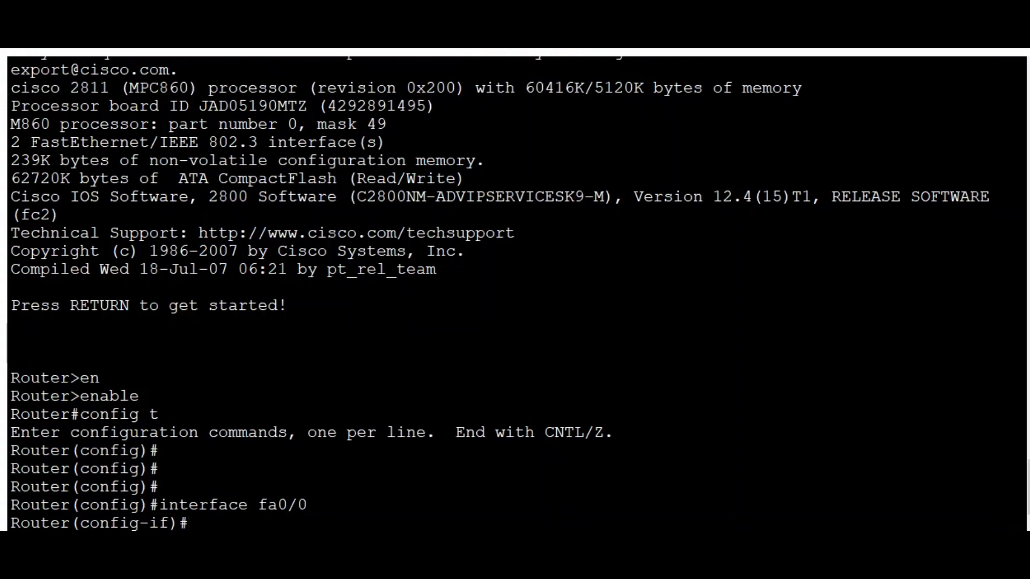
{"action": "type", "text": "ip address 19"}
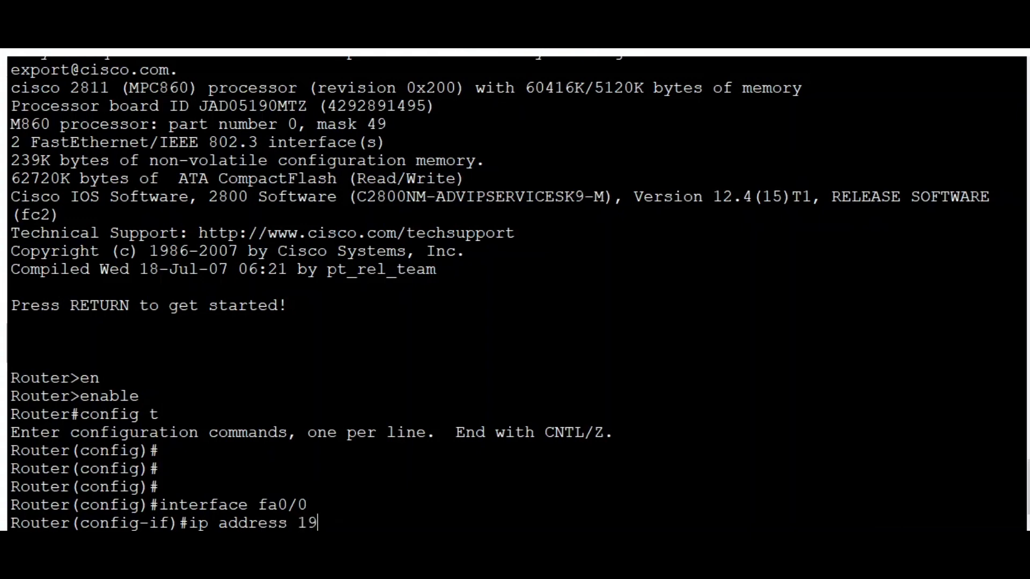
{"action": "type", "text": "2.168.10.1 255.255"}
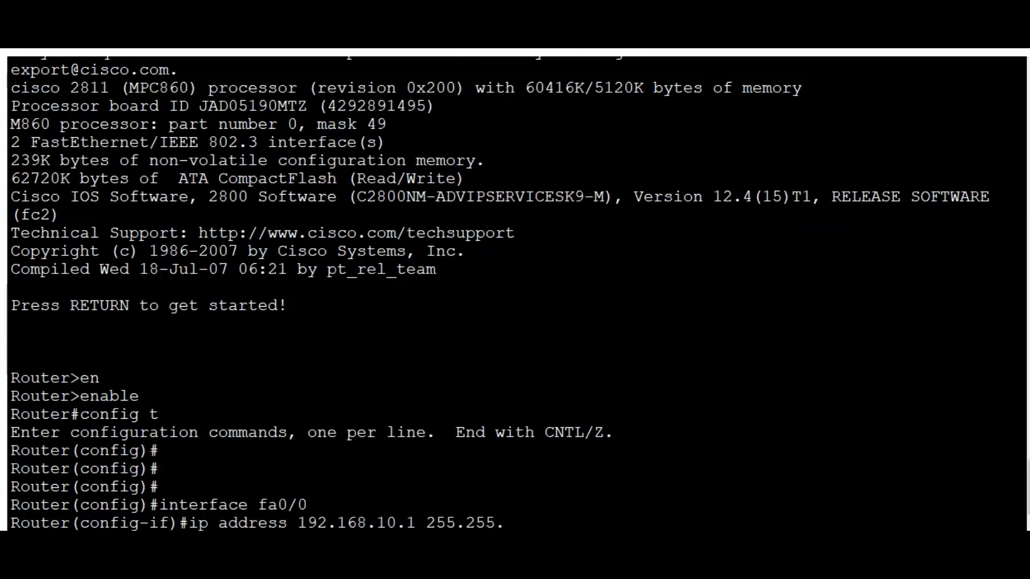
{"action": "type", "text": ".255.0"}
{"action": "key", "text": "Return"}
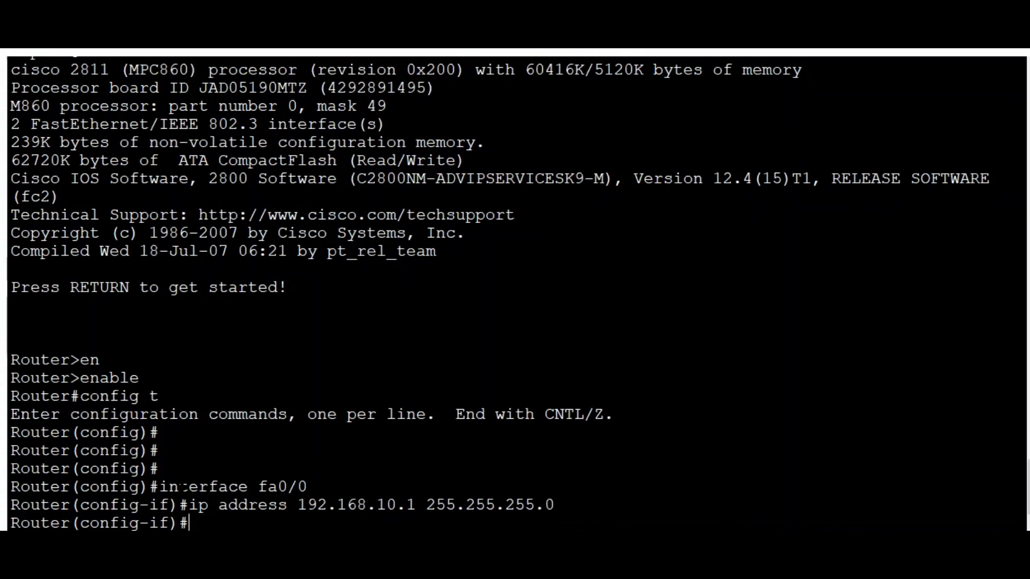
{"action": "type", "text": "no shutdown"}
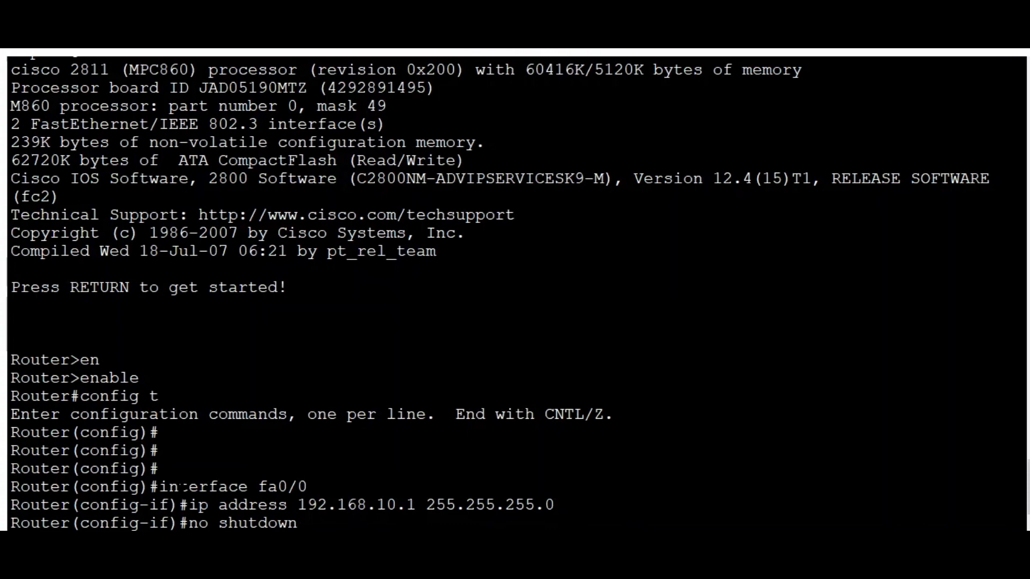
{"action": "key", "text": "BackSpace"}
{"action": "key", "text": "BackSpace"}
{"action": "key", "text": "BackSpace"}
{"action": "key", "text": "BackSpace"}
{"action": "key", "text": "Return"}
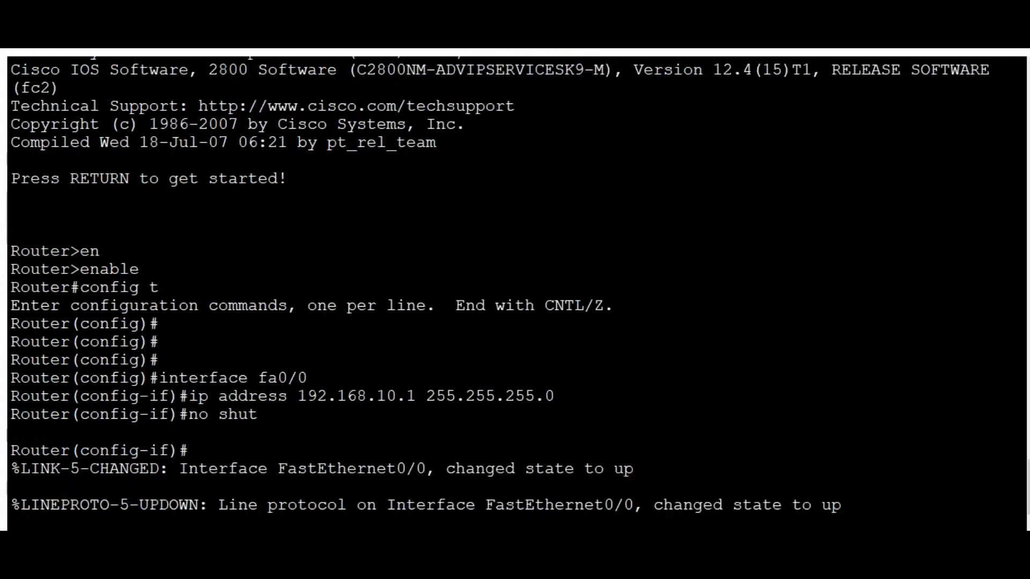
- Highlight the FastEthernet0/0 changed-state-to-up message and exit interface configuration
{"action": "left_click_drag", "start_coordinate": [99, 468], "coordinate": [140, 468]}
{"action": "left_click_drag", "start_coordinate": [289, 468], "coordinate": [634, 468]}
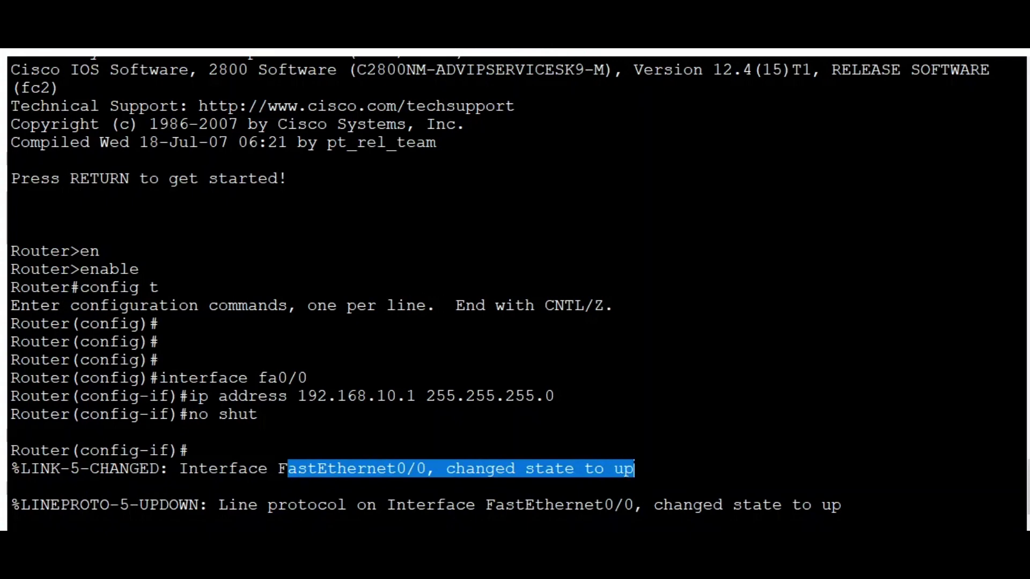
{"action": "left_click", "coordinate": [634, 469]}
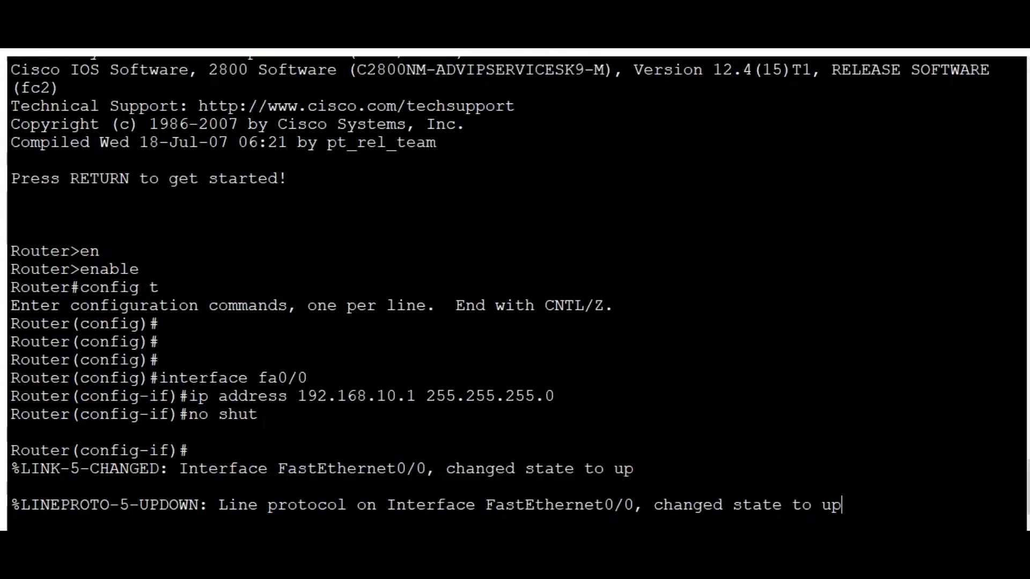
{"action": "key", "text": "Return"}
{"action": "key", "text": "Return"}
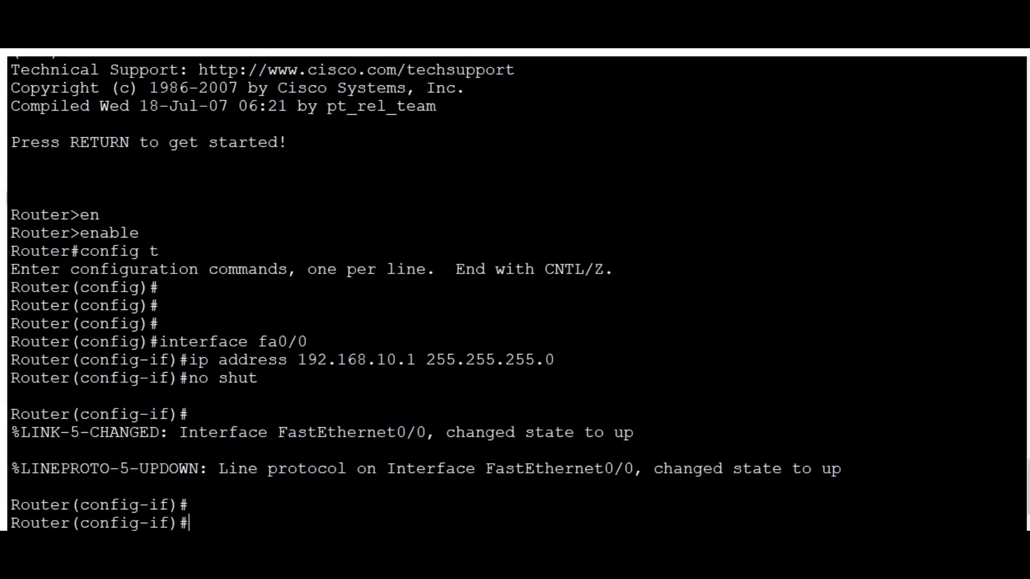
{"action": "type", "text": "exit"}
{"action": "key", "text": "Return"}
{"action": "key", "text": "Return"}
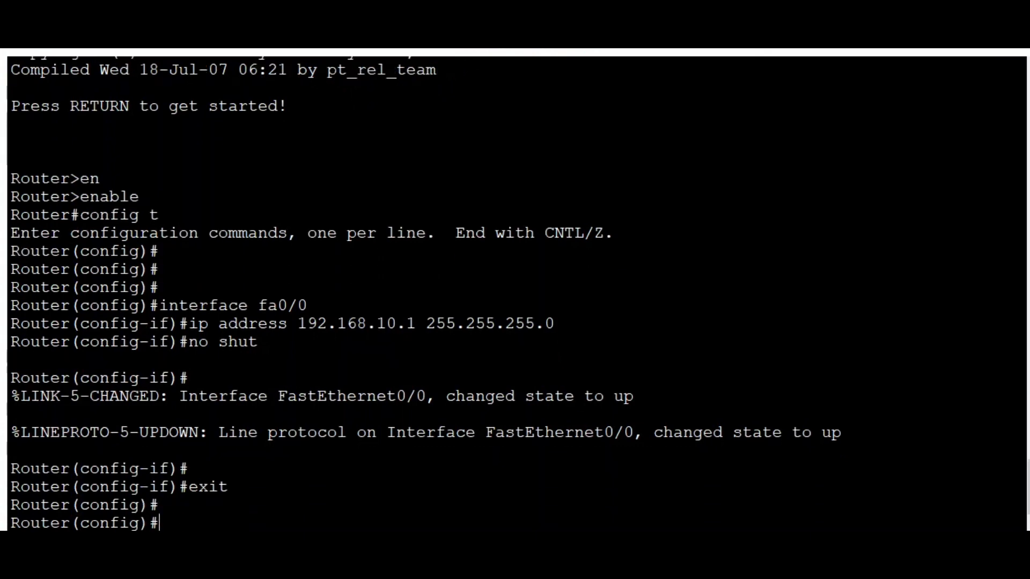
- Return to privileged mode and run show ip interface brief
{"action": "type", "text": "exit"}
{"action": "key", "text": "Return"}
{"action": "key", "text": "Return"}
{"action": "key", "text": "Return"}
{"action": "key", "text": "Return"}
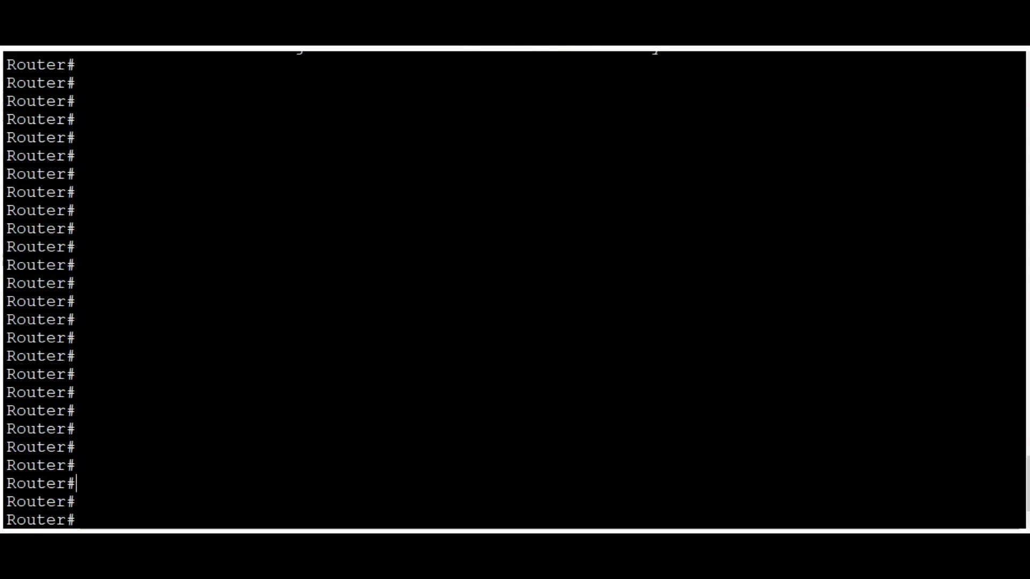
{"action": "type", "text": "show "}
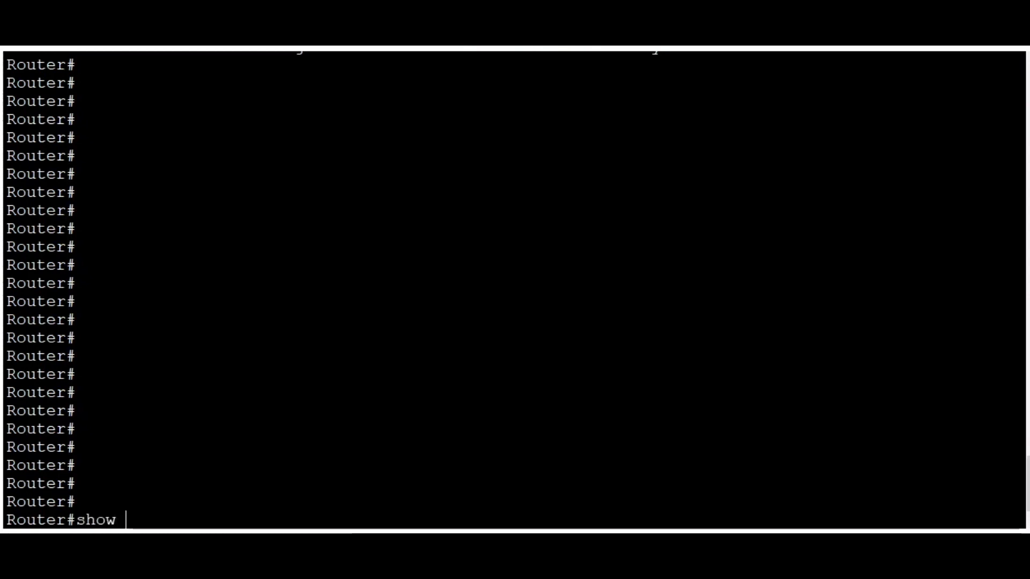
{"action": "type", "text": "ip i"}
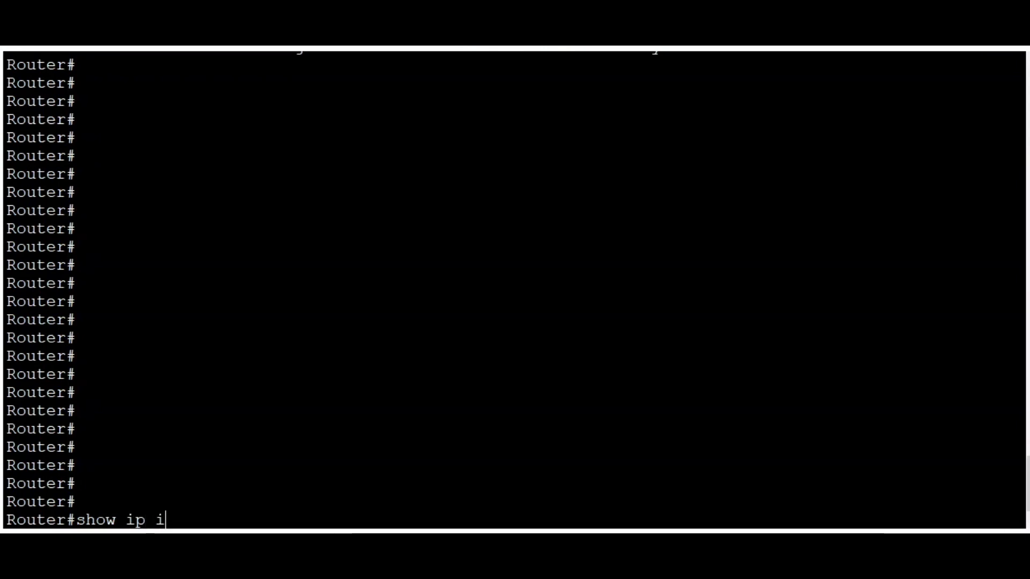
{"action": "type", "text": "nterface "}
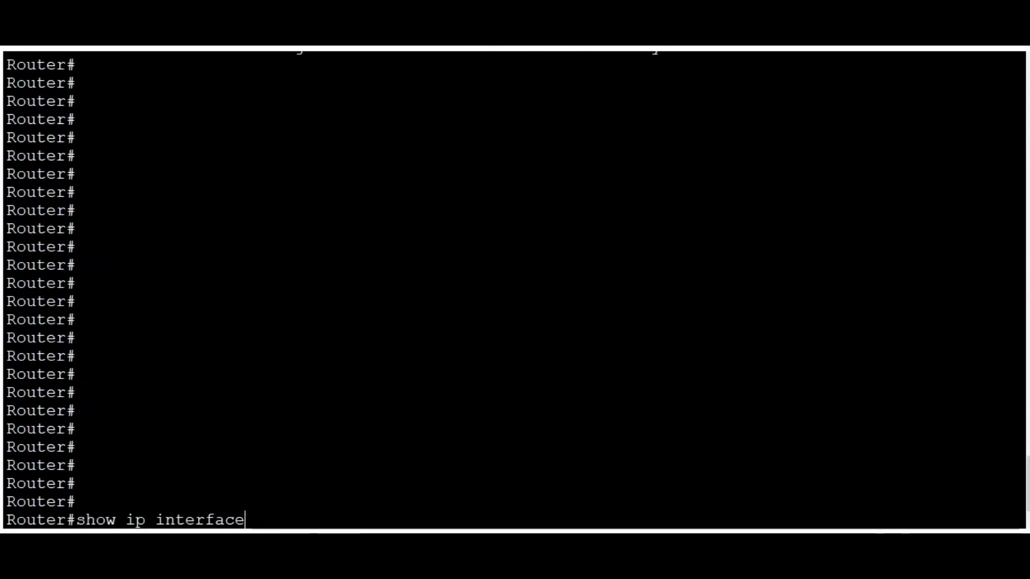
{"action": "type", "text": "brief"}
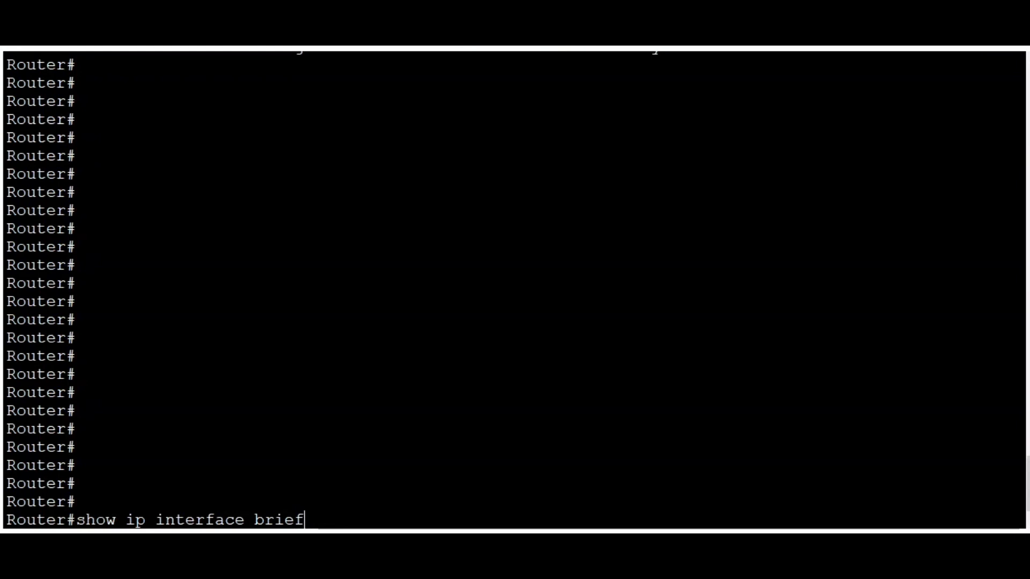
{"action": "key", "text": "Return"}
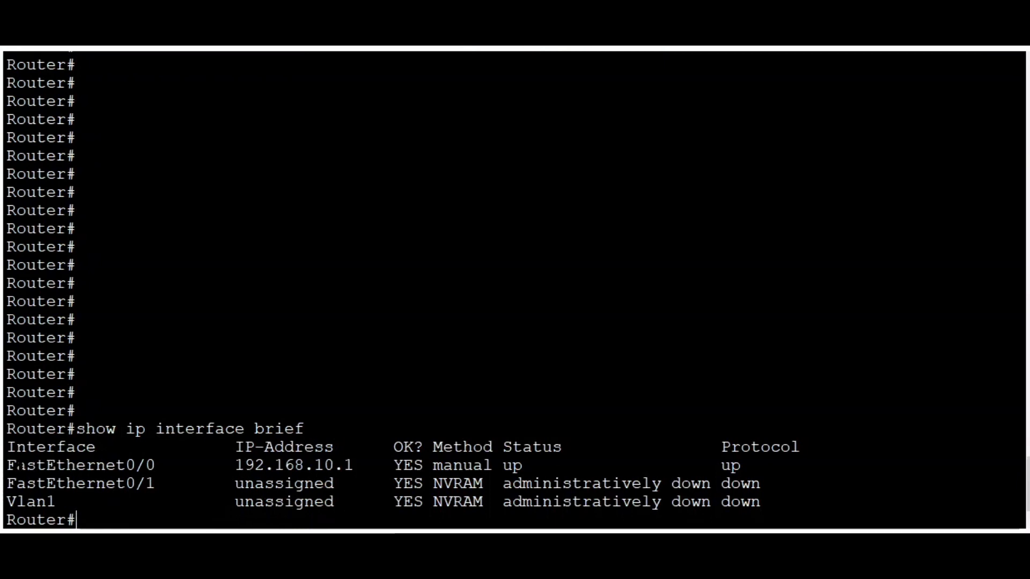
- Highlight the FastEthernet0/0 row showing address 192.168.10.1 and up status
{"action": "left_click_drag", "start_coordinate": [7, 465], "coordinate": [43, 465]}
{"action": "left_click", "coordinate": [43, 465]}
{"action": "left_click_drag", "start_coordinate": [125, 465], "coordinate": [147, 465]}
{"action": "left_click", "coordinate": [149, 465]}
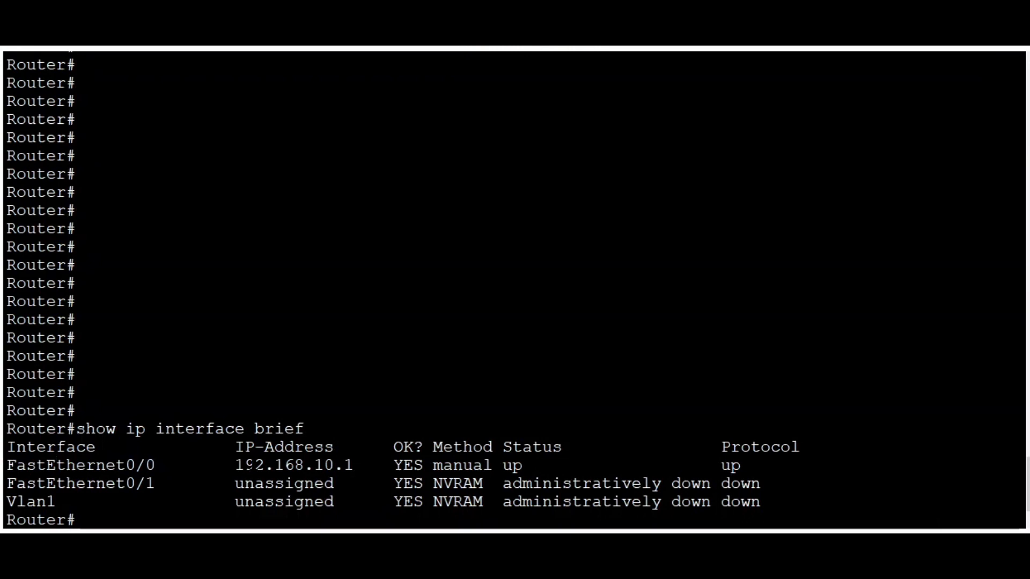
{"action": "left_click_drag", "start_coordinate": [235, 466], "coordinate": [354, 465]}
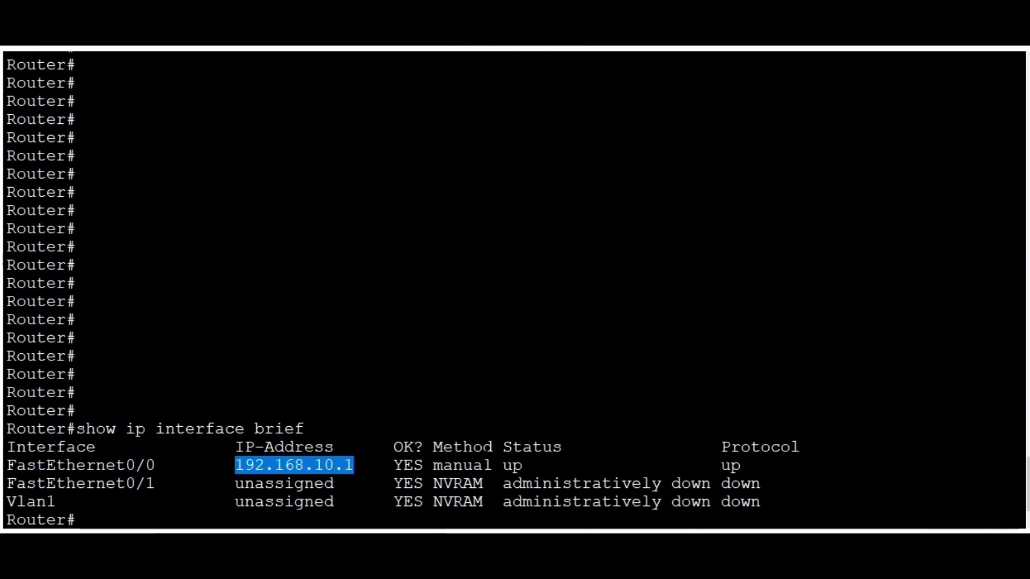
{"action": "left_click_drag", "start_coordinate": [503, 465], "coordinate": [523, 465]}
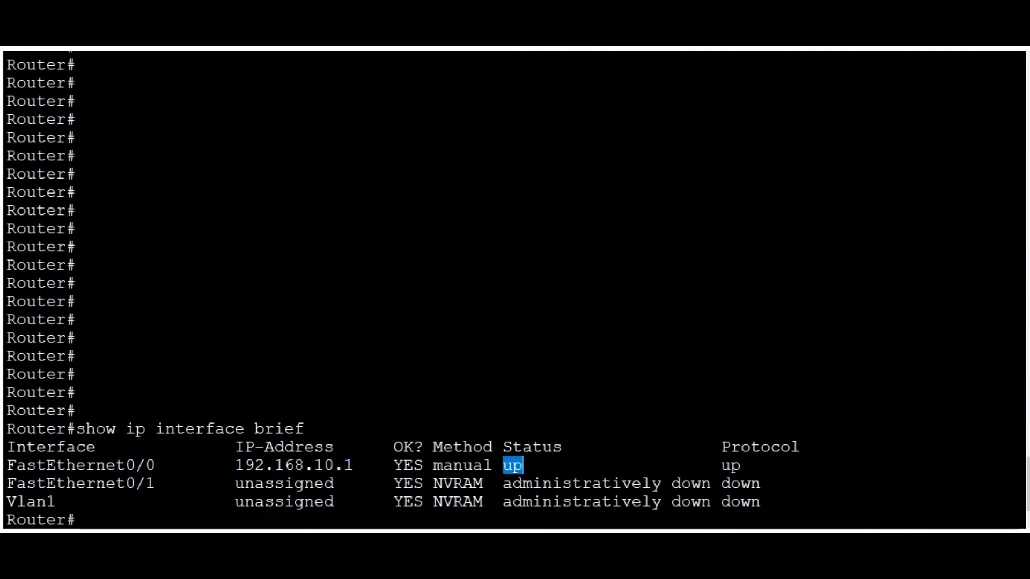
{"action": "left_click", "coordinate": [523, 465]}
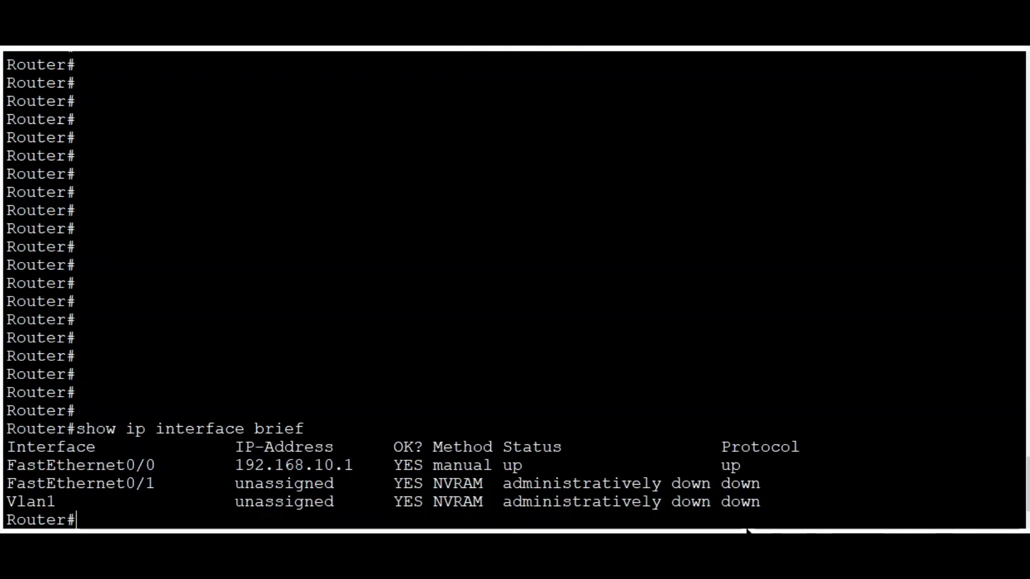
{"action": "key", "text": "Return"}
{"action": "key", "text": "Return"}
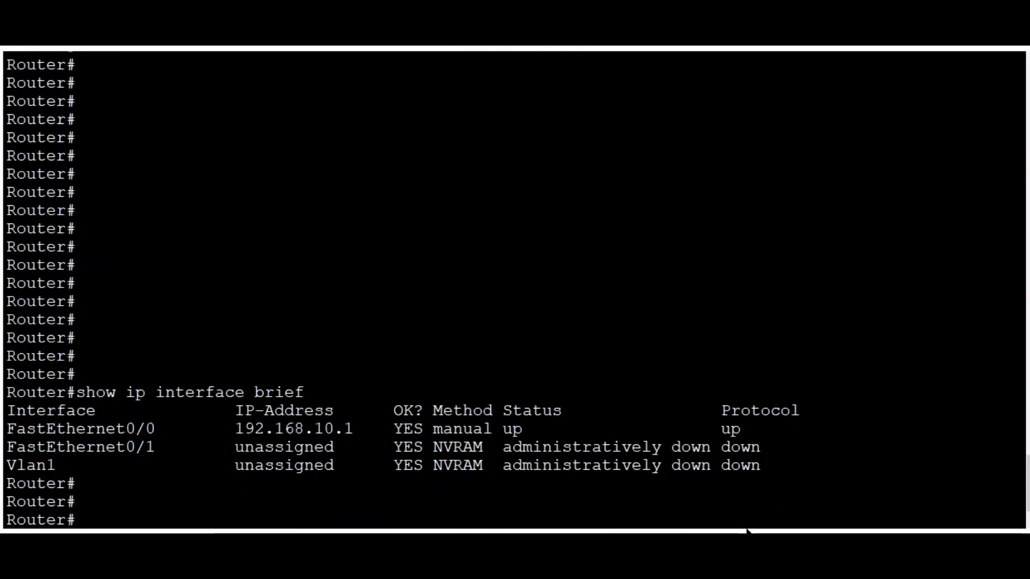
- Re-enter global configuration mode with config t
{"action": "type", "text": "config t"}
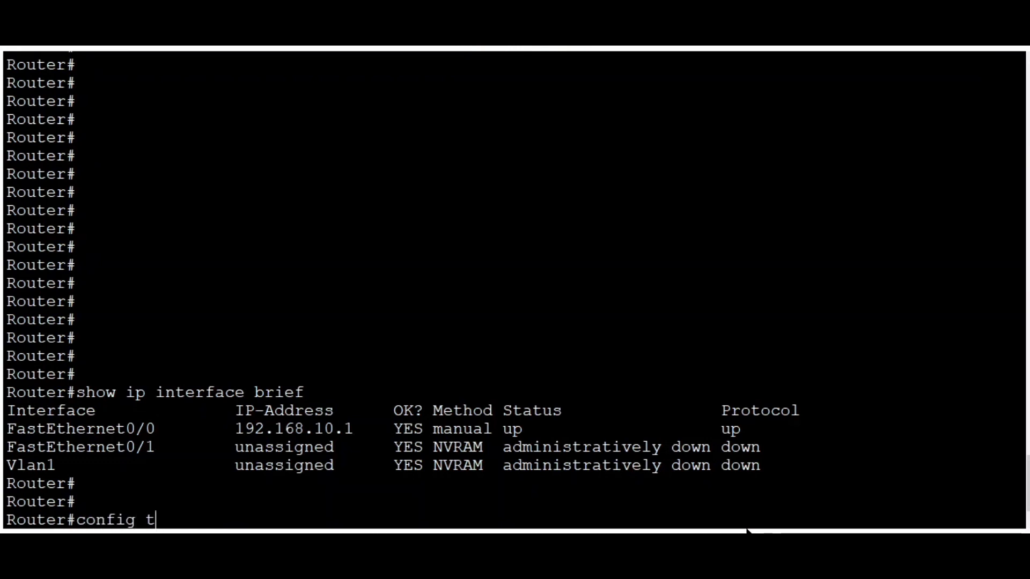
{"action": "key", "text": "Return"}
{"action": "key", "text": "Return"}
{"action": "key", "text": "Return"}
{"action": "key", "text": "Return"}
{"action": "key", "text": "Return"}
{"action": "key", "text": "Return"}
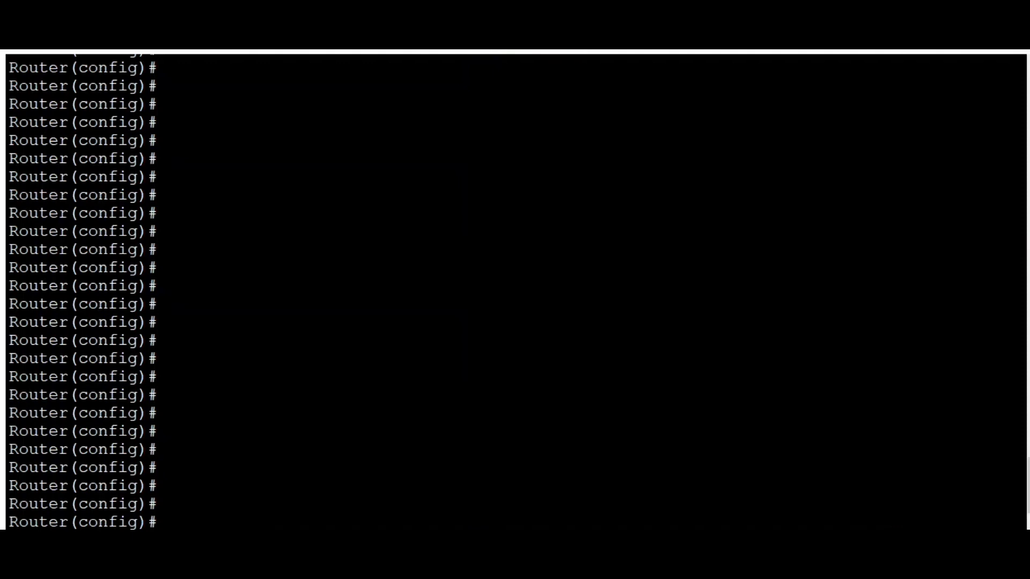
- Exclude addresses 192.168.10.1 through 192.168.10.10 with ip dhcp excluded-address
{"action": "type", "text": "ip dhcp ex"}
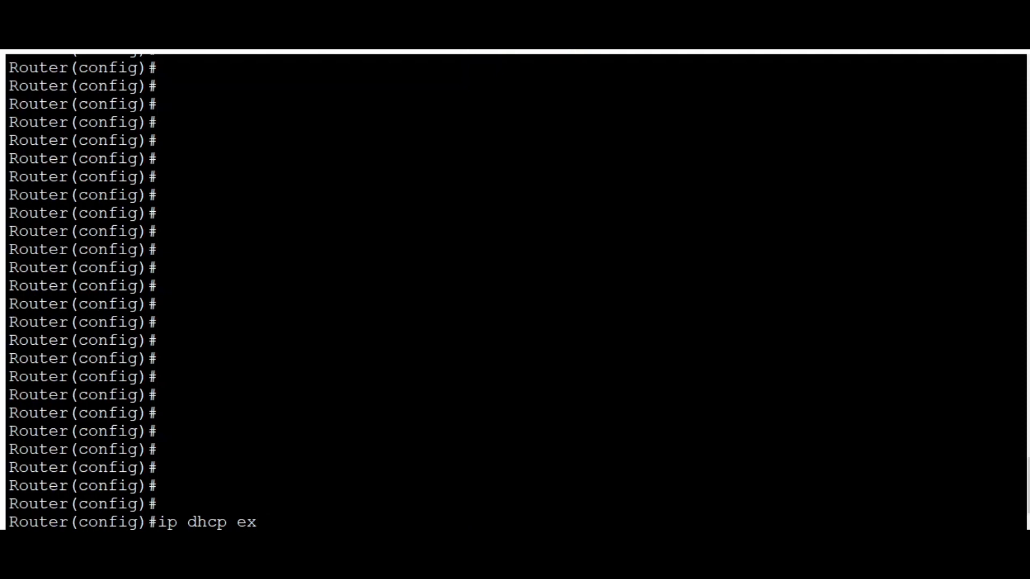
{"action": "type", "text": "cluded-address"}
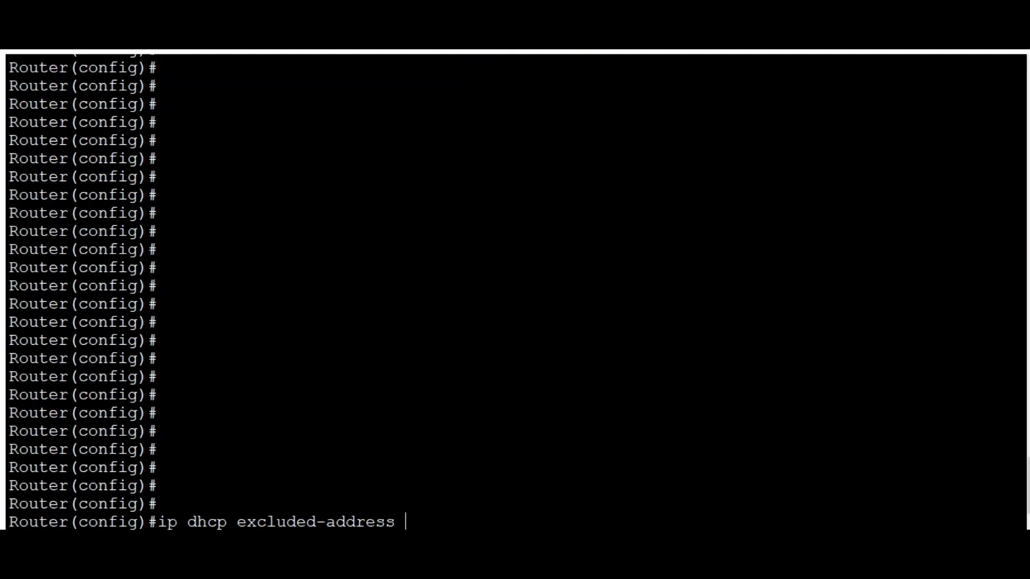
{"action": "type", "text": "192.168.10.1"}
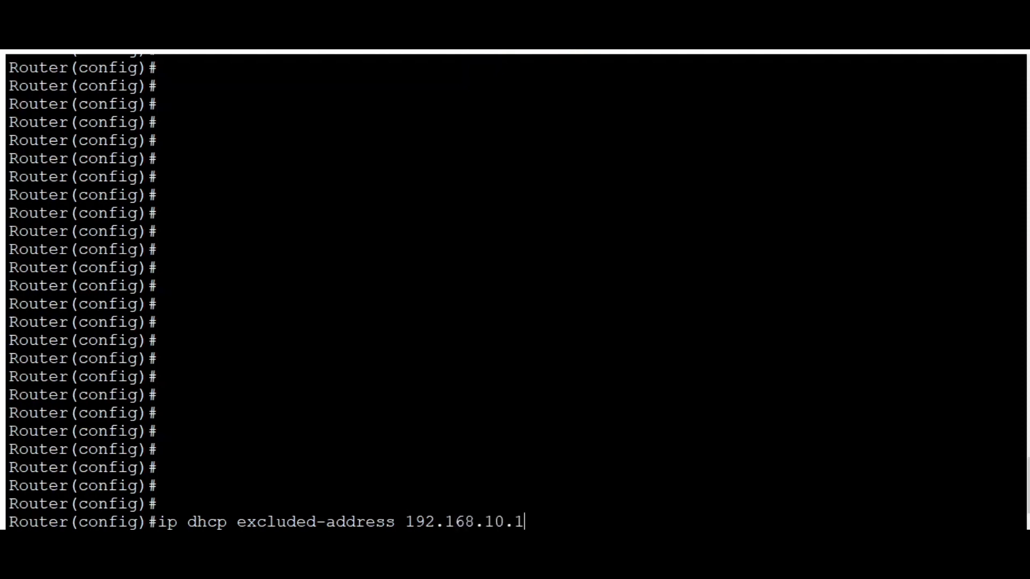
{"action": "type", "text": " 192.168.10."}
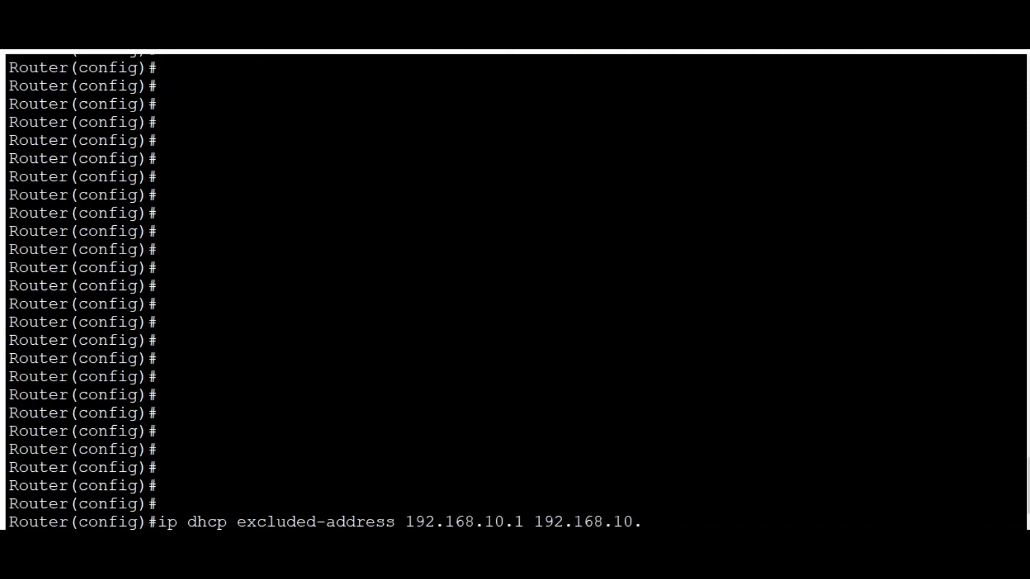
{"action": "type", "text": "10"}
{"action": "key", "text": "Return"}
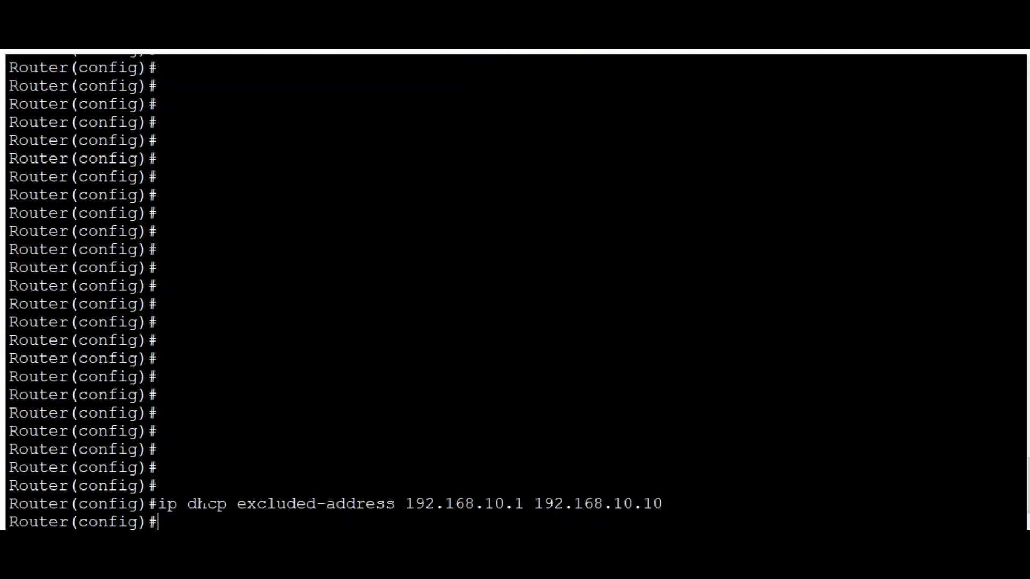
- Create the DHCP pool HR_Department with ip dhcp pool
{"action": "type", "text": "ip dhcp"}
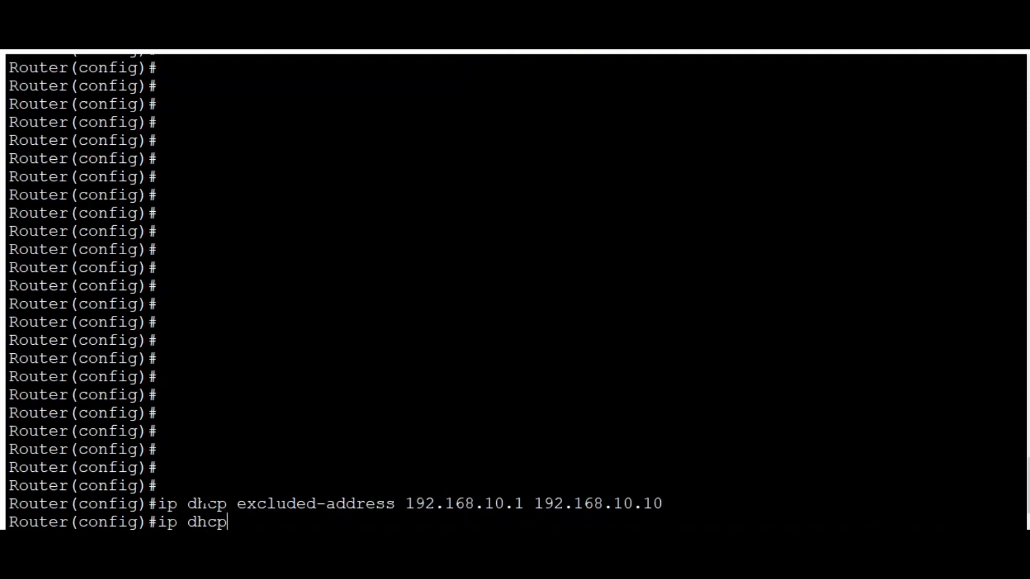
{"action": "type", "text": " pool"}
{"action": "type", "text": "HR De"}
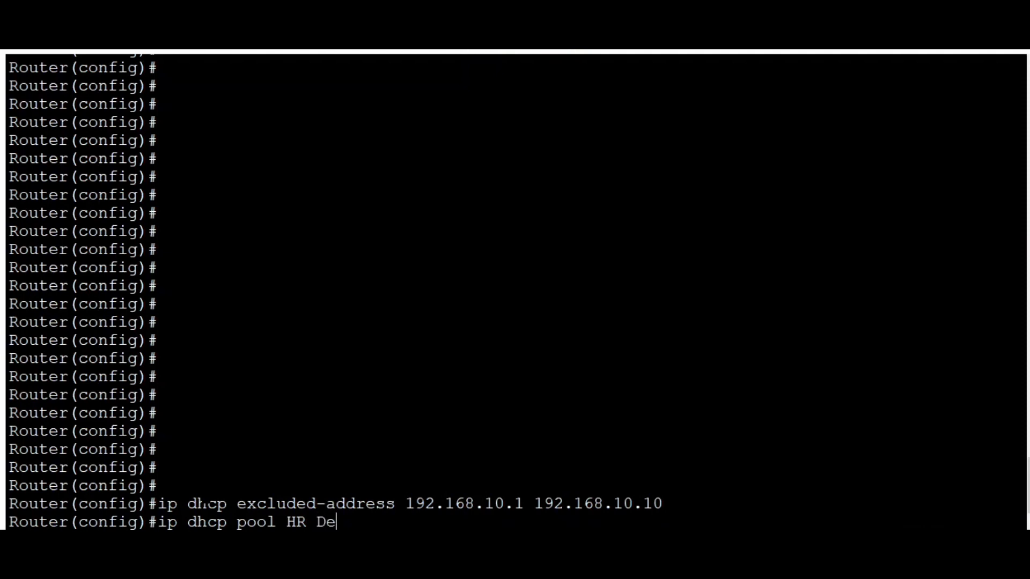
{"action": "type", "text": "partment"}
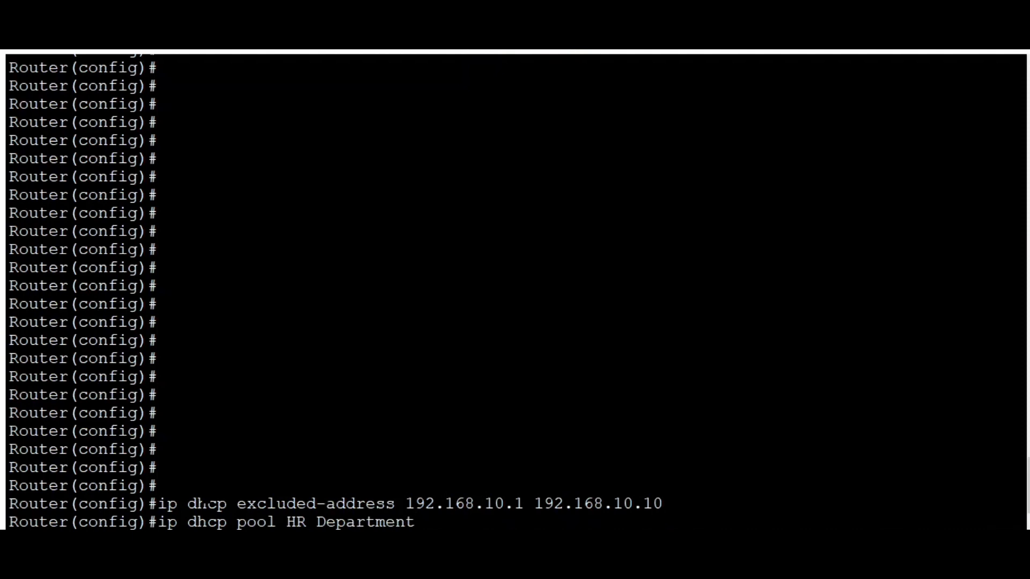
{"action": "key", "text": "Return"}
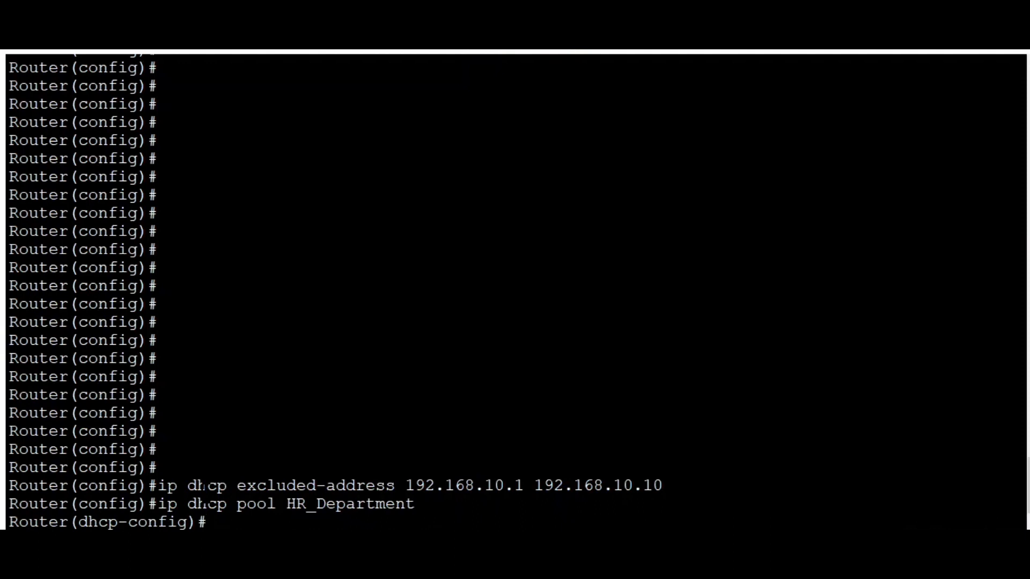
- Set the pool network to 192.168.10.0 255.255.255.0
{"action": "type", "text": "net"}
{"action": "type", "text": "wro"}
{"action": "key", "text": "BackSpace"}
{"action": "key", "text": "BackSpace"}
{"action": "type", "text": "ork 192."}
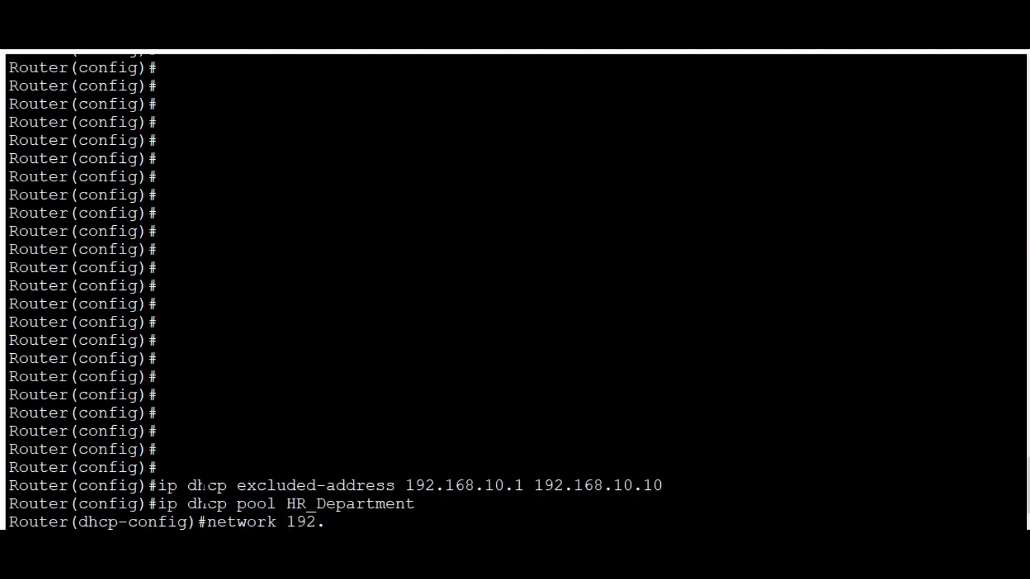
{"action": "type", "text": "168.10.0 255.25"}
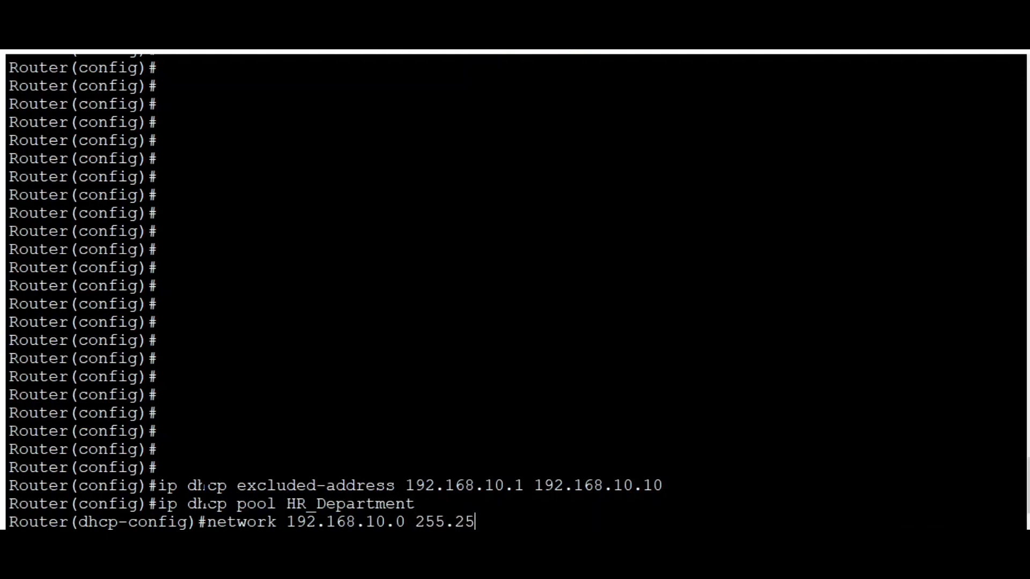
{"action": "type", "text": "5.255.0"}
{"action": "key", "text": "Return"}
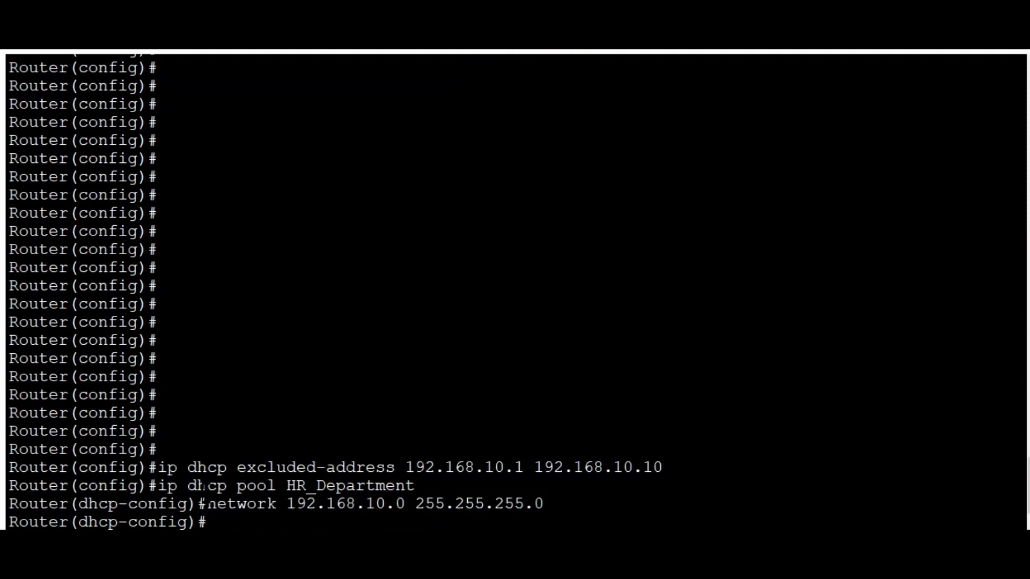
- Set the pool's default router to 192.168.10.1
{"action": "type", "text": "default-"}
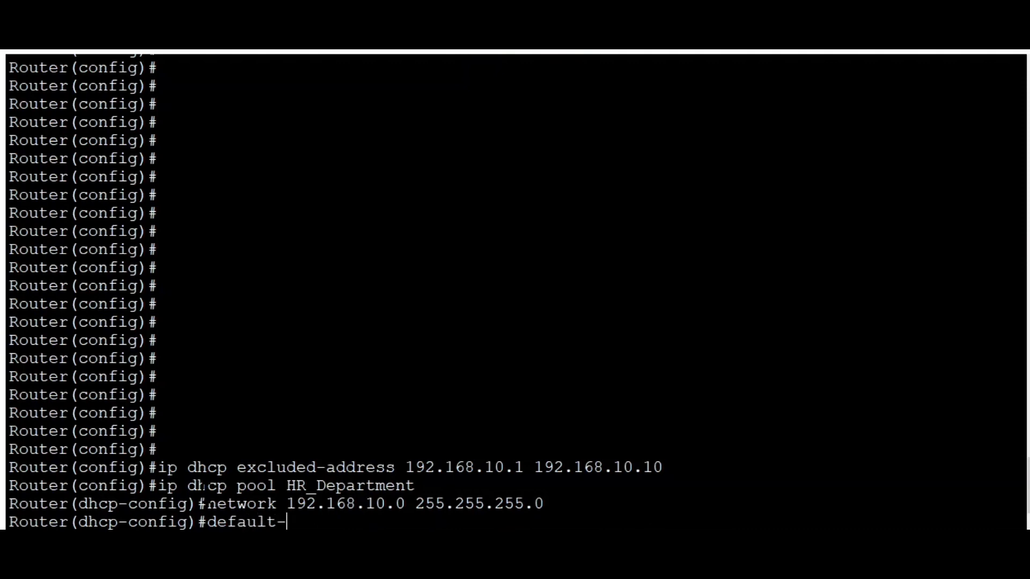
{"action": "type", "text": "router"}
{"action": "type", "text": "?"}
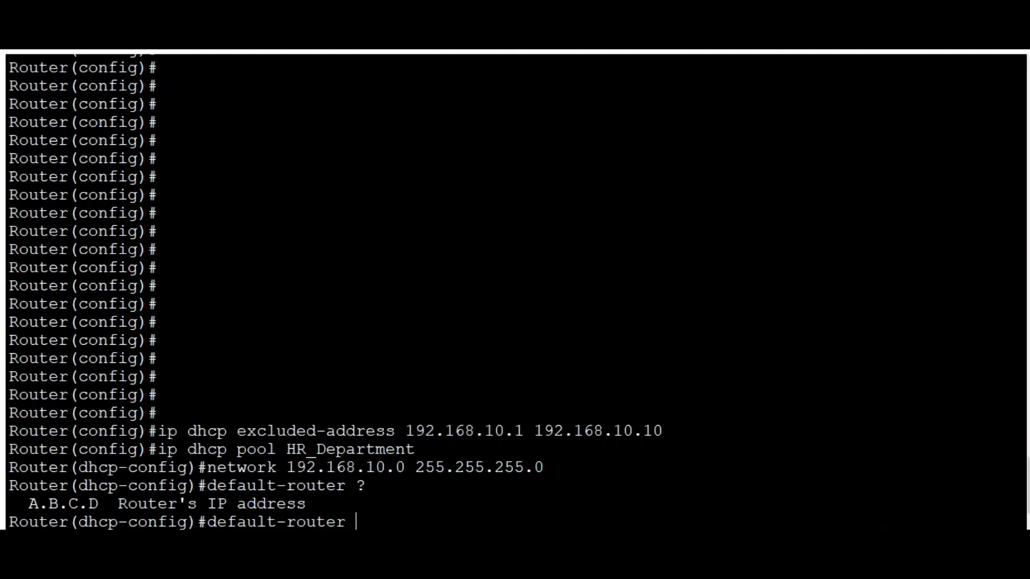
{"action": "type", "text": "192.168.0"}
{"action": "key", "text": "BackSpace"}
{"action": "type", "text": "10.1"}
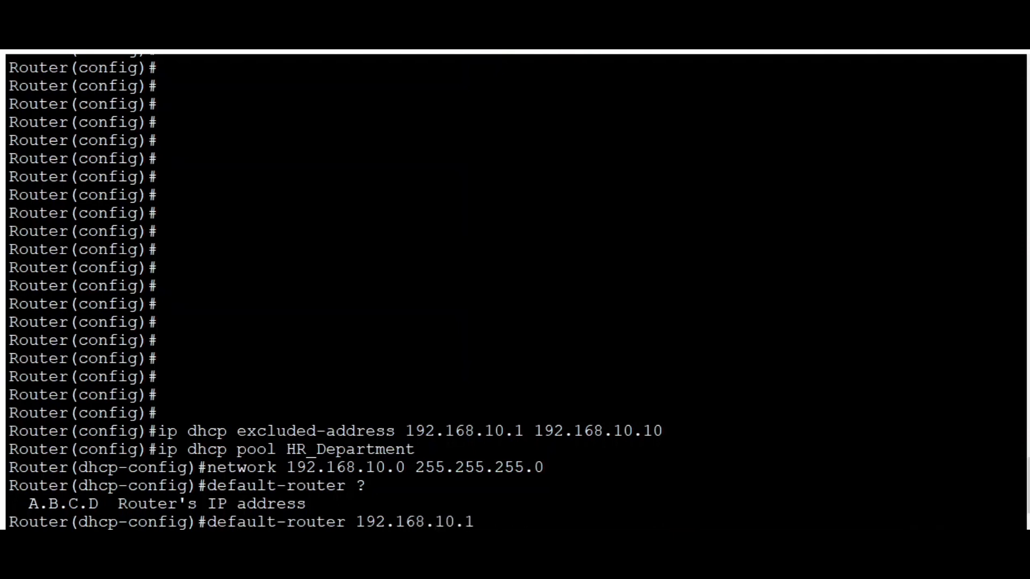
{"action": "key", "text": "Return"}
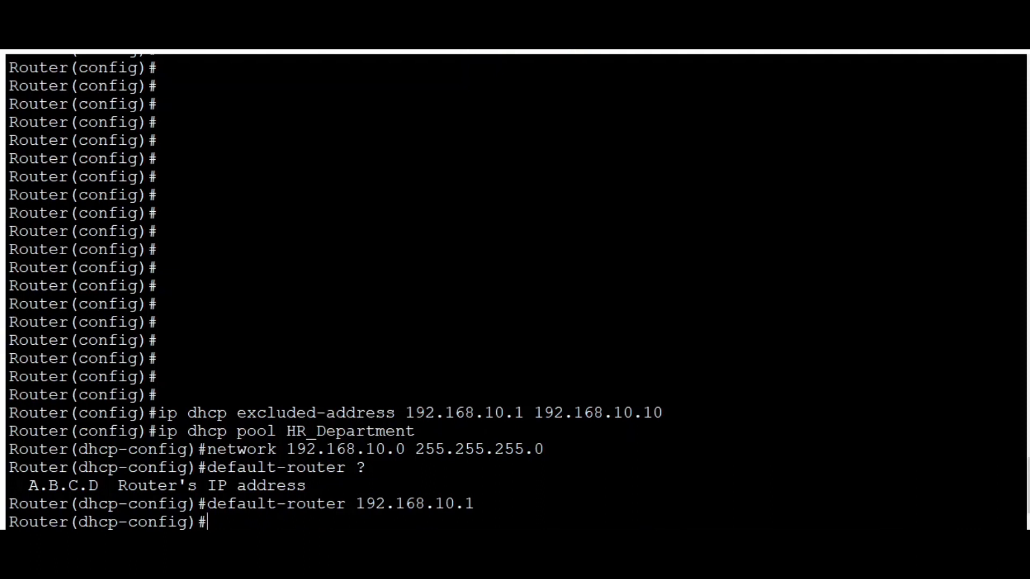
- Set the pool's DNS server to 8.8.8.8
{"action": "type", "text": "dna"}
{"action": "key", "text": "BackSpace"}
{"action": "type", "text": "s-server"}
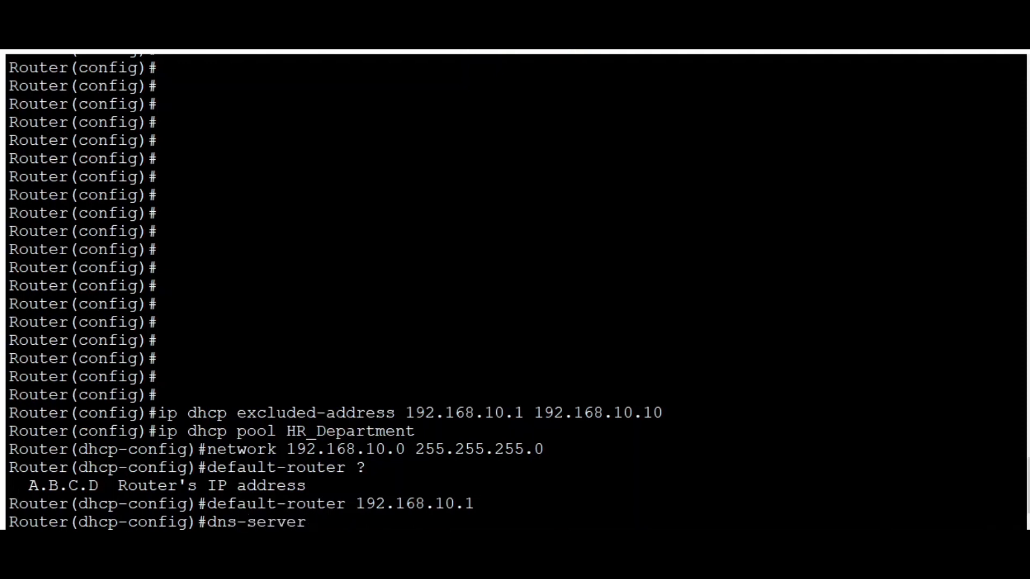
{"action": "type", "text": " ?"}
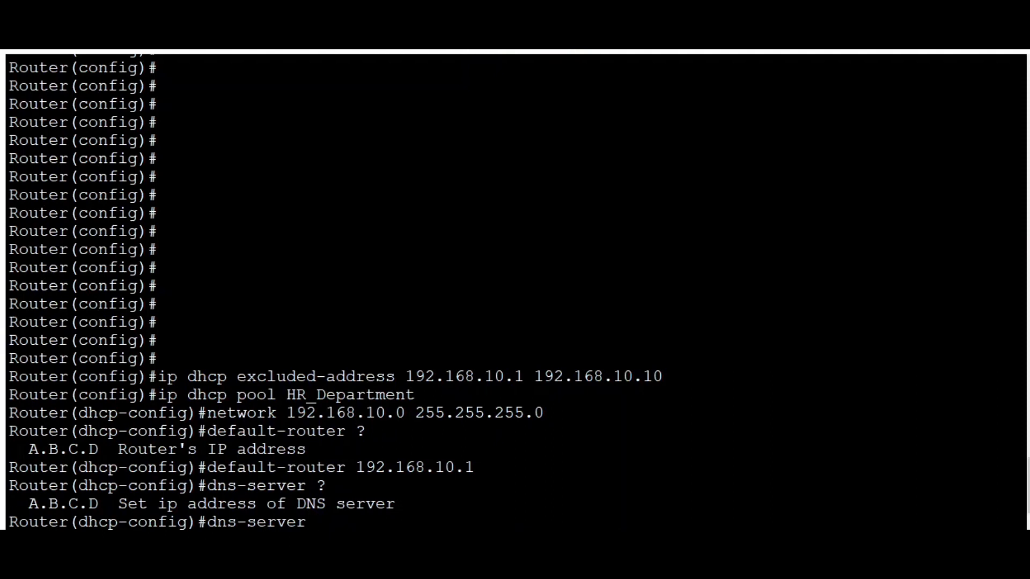
{"action": "type", "text": "8.8.8.8"}
{"action": "key", "text": "Return"}
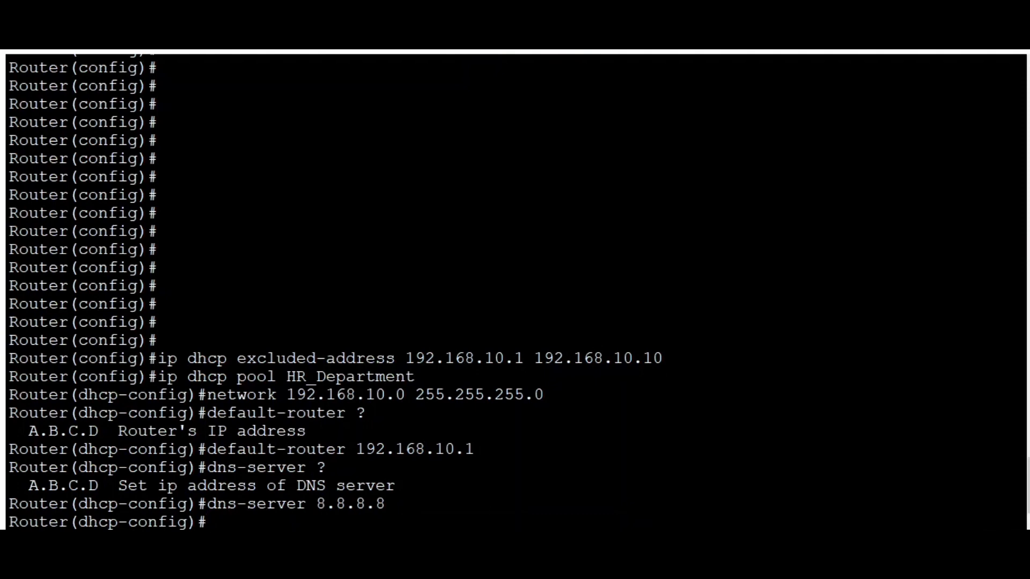
- Set the lease to 3 days 12 hours 15 minutes and exit pool configuration
{"action": "type", "text": "lease"}
{"action": "type", "text": "3 12 15"}
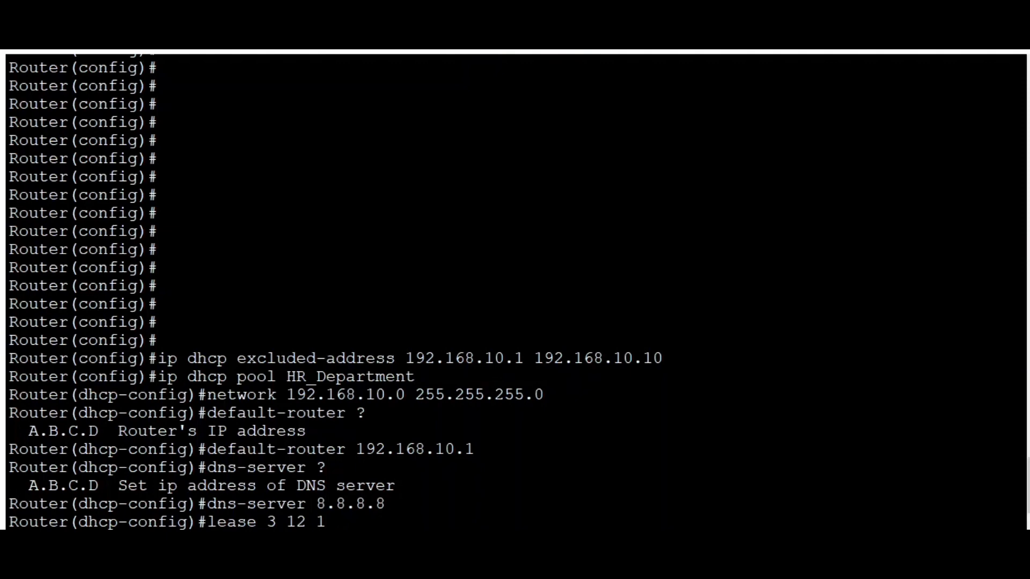
{"action": "key", "text": "Return"}
{"action": "key", "text": "Return"}
{"action": "key", "text": "Return"}
{"action": "key", "text": "Return"}
{"action": "key", "text": "Return"}
{"action": "key", "text": "Return"}
{"action": "key", "text": "Return"}
{"action": "key", "text": "Return"}
{"action": "key", "text": "Return"}
{"action": "key", "text": "Return"}
{"action": "key", "text": "Return"}
{"action": "key", "text": "Return"}
{"action": "key", "text": "Return"}
{"action": "key", "text": "Return"}
{"action": "key", "text": "Return"}
{"action": "key", "text": "Return"}
{"action": "key", "text": "Return"}
{"action": "key", "text": "Return"}
{"action": "key", "text": "Return"}
{"action": "key", "text": "Return"}
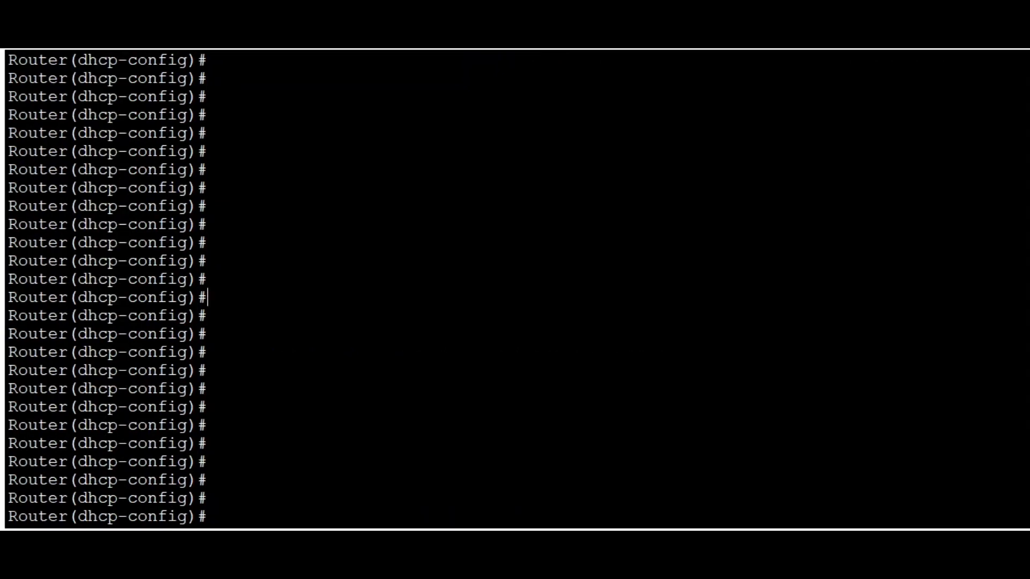
{"action": "type", "text": "exit"}
{"action": "key", "text": "Return"}
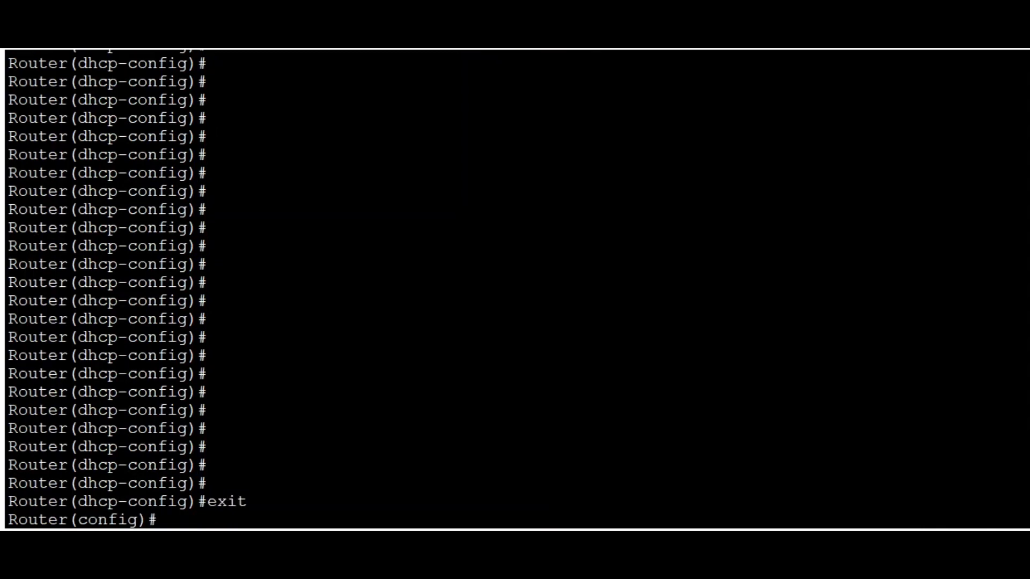
- Leave configuration with end and run show ip dhcp pool to view HR_Department's summary
{"action": "type", "text": "end"}
{"action": "key", "text": "Return"}
{"action": "key", "text": "Return"}
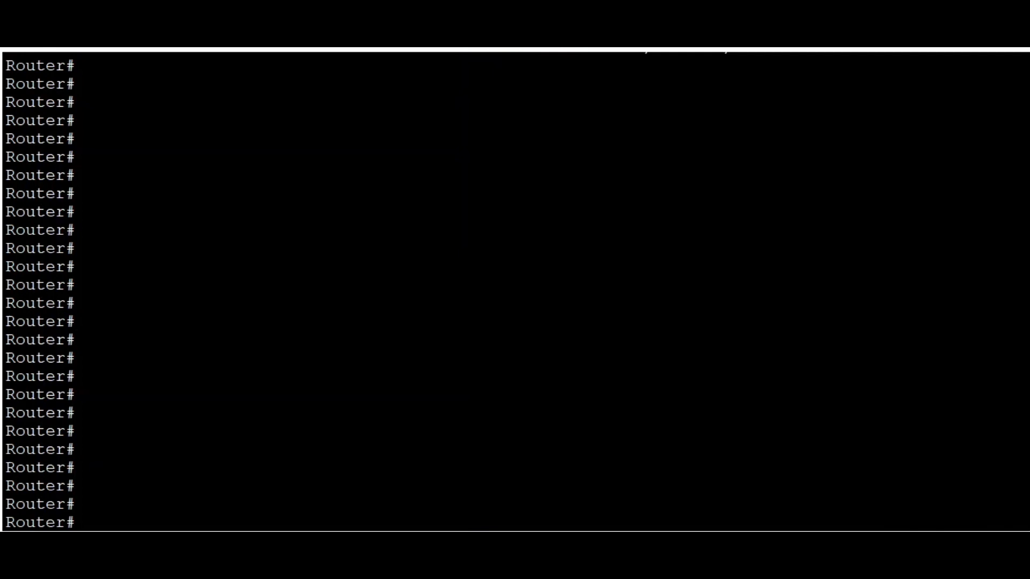
{"action": "type", "text": "show ip dhcp "}
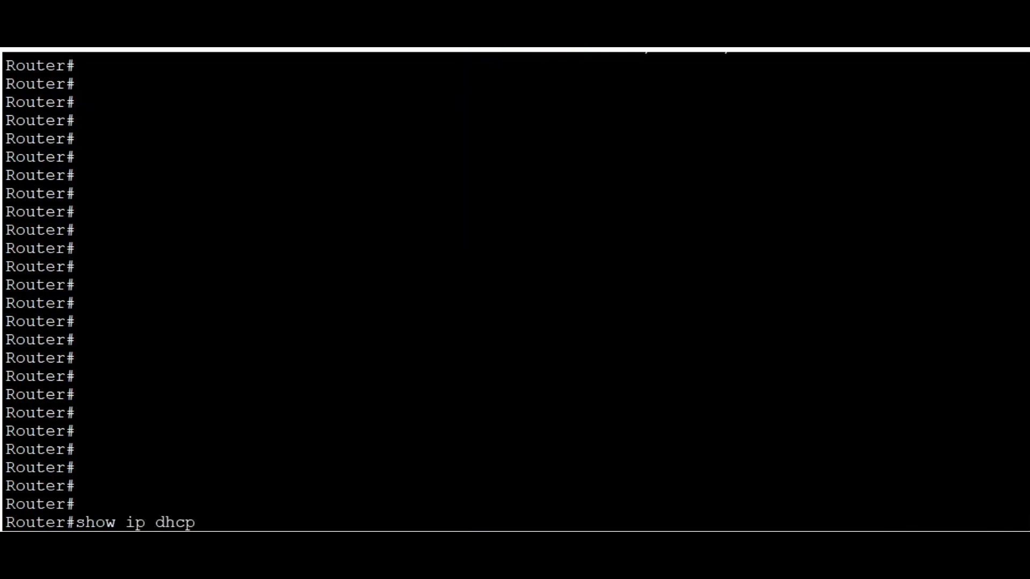
{"action": "type", "text": "pool"}
{"action": "key", "text": "Return"}
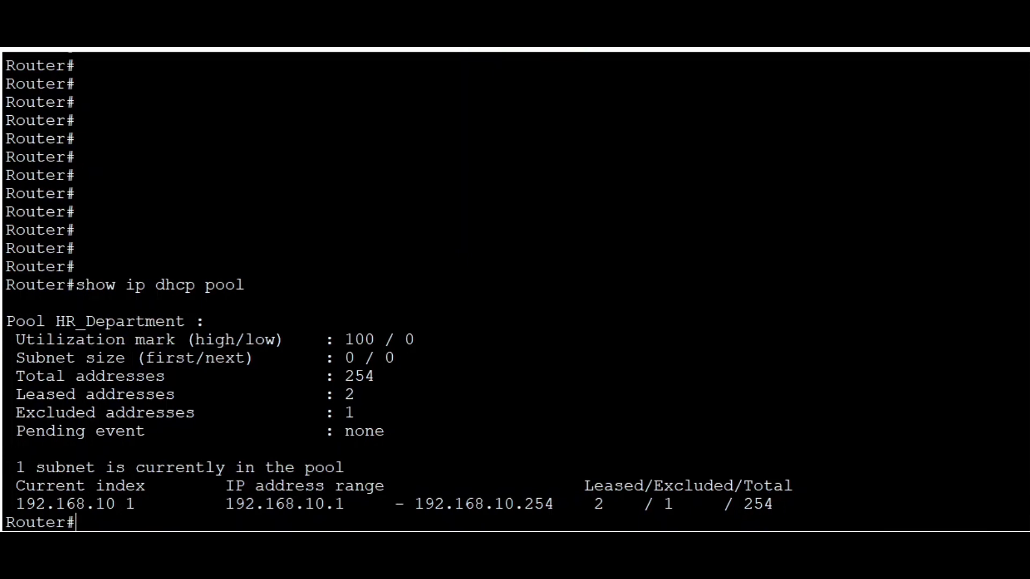
{"action": "key", "text": "Return"}
{"action": "key", "text": "Return"}
{"action": "key", "text": "Return"}
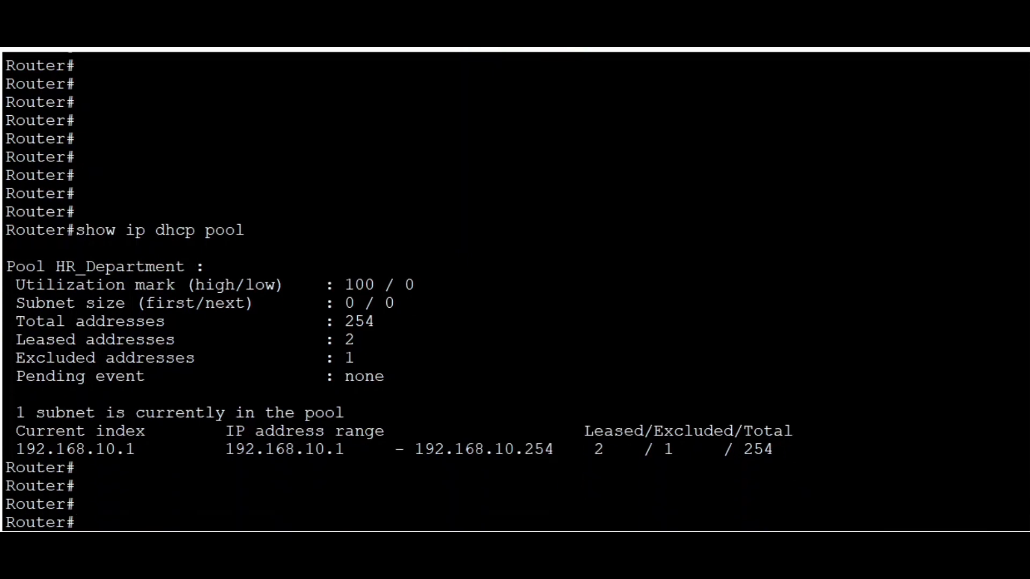
- Run show ip dhcp binding and highlight the first lease, 192.168.10.11, with its hardware id
{"action": "type", "text": "show ip dhcp"}
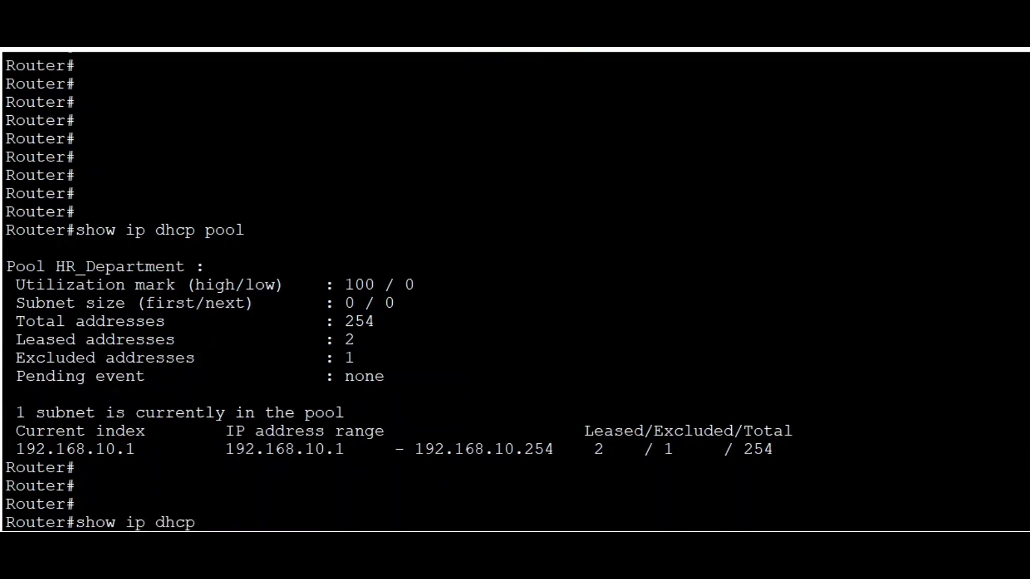
{"action": "type", "text": " binding"}
{"action": "key", "text": "Return"}
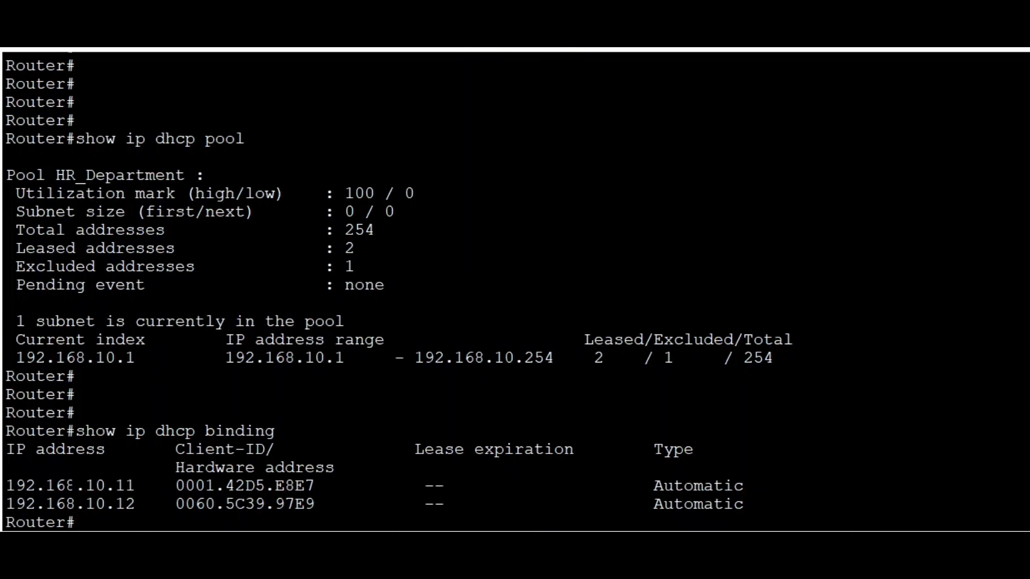
{"action": "left_click_drag", "start_coordinate": [71, 485], "coordinate": [344, 485]}
- Highlight the host part 11 of lease address 192.168.10.11, then clear the selection
{"action": "left_click", "coordinate": [246, 504]}
{"action": "left_click_drag", "start_coordinate": [115, 485], "coordinate": [745, 505]}
{"action": "left_click", "coordinate": [211, 503]}
{"action": "left_click_drag", "start_coordinate": [114, 486], "coordinate": [136, 504]}
{"action": "left_click", "coordinate": [120, 504]}
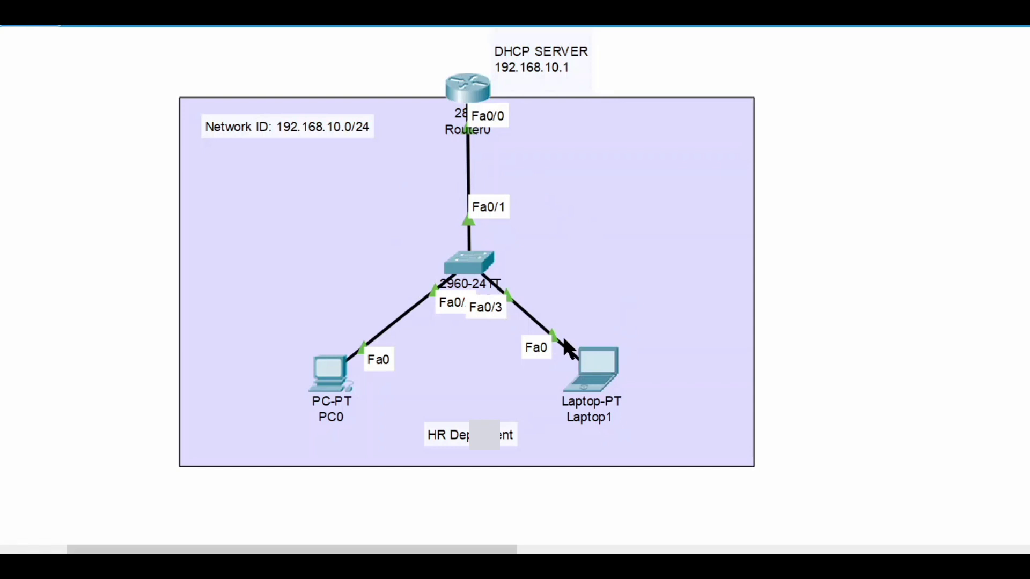
- Run ipconfig in PC0's Command Prompt and check the 255.255.255.0 subnet mask
{"action": "left_click", "coordinate": [327, 371]}
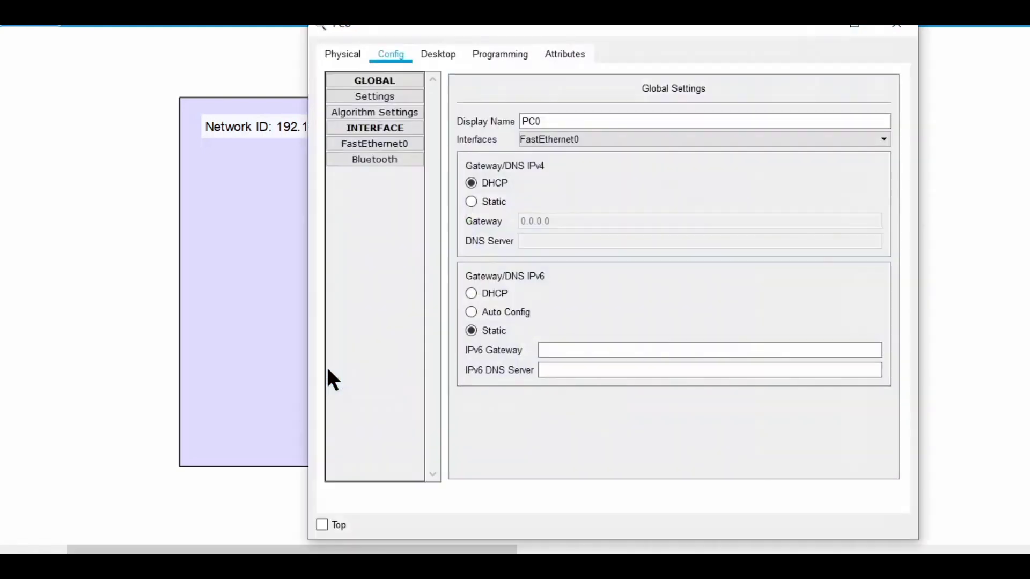
{"action": "left_click_drag", "start_coordinate": [611, 24], "coordinate": [578, 22]}
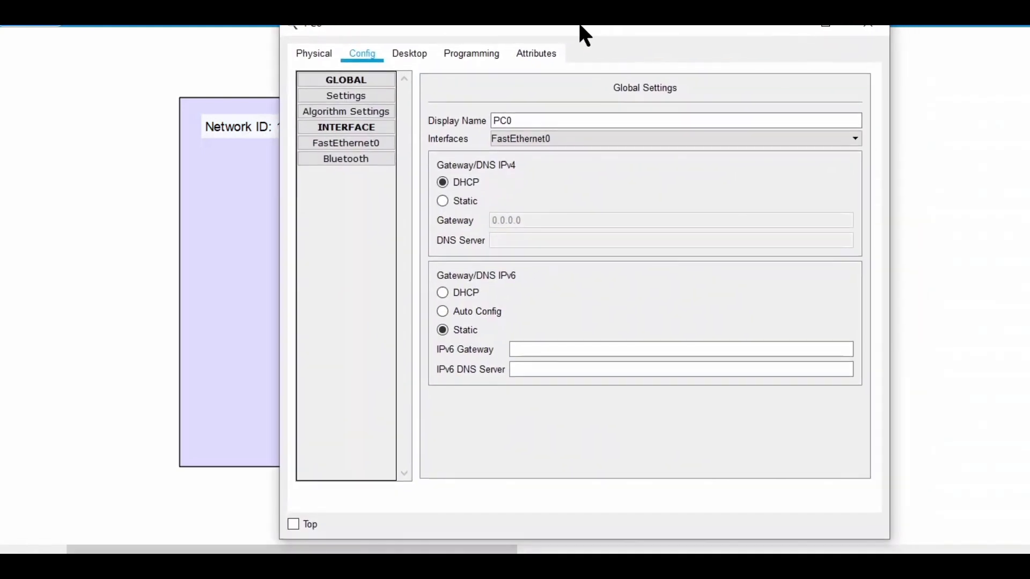
{"action": "left_click", "coordinate": [421, 57]}
{"action": "left_click", "coordinate": [706, 112]}
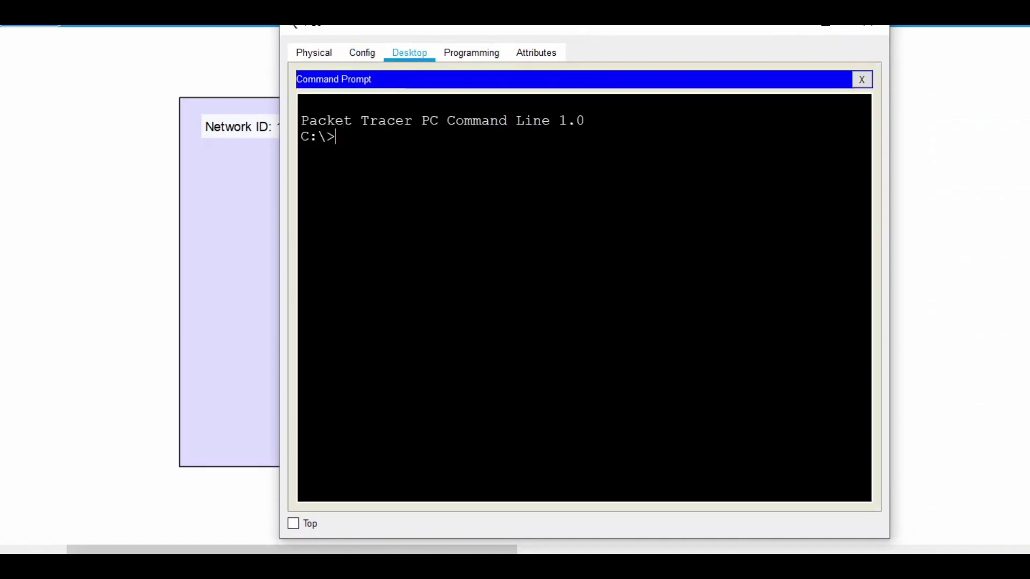
{"action": "type", "text": "ipconfig"}
{"action": "key", "text": "Return"}
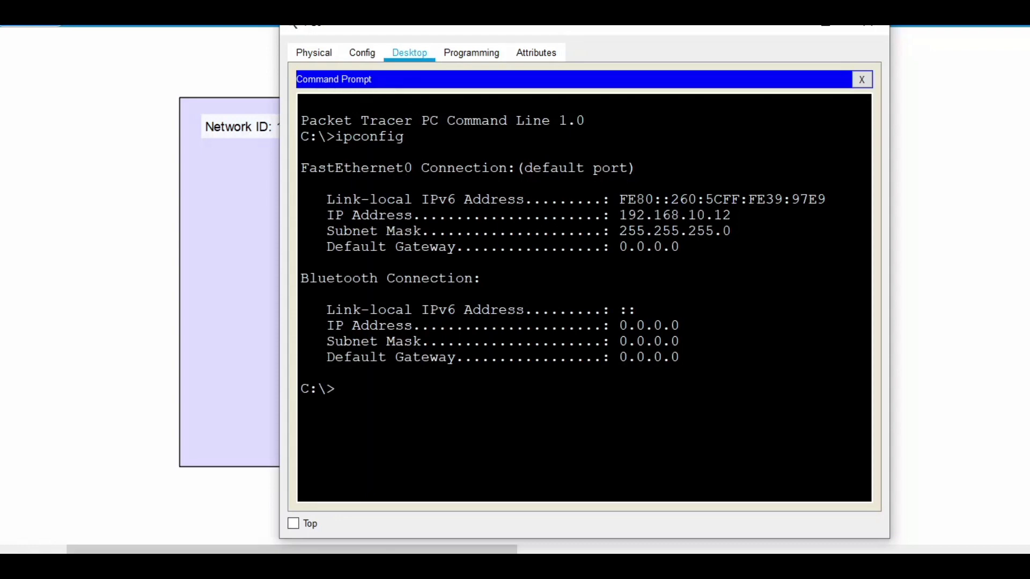
{"action": "mouse_move", "coordinate": [731, 215]}
{"action": "left_mouse_down"}
{"action": "mouse_move", "coordinate": [618, 215]}
{"action": "mouse_move", "coordinate": [641, 231]}
{"action": "mouse_move", "coordinate": [731, 231]}
{"action": "left_mouse_up"}
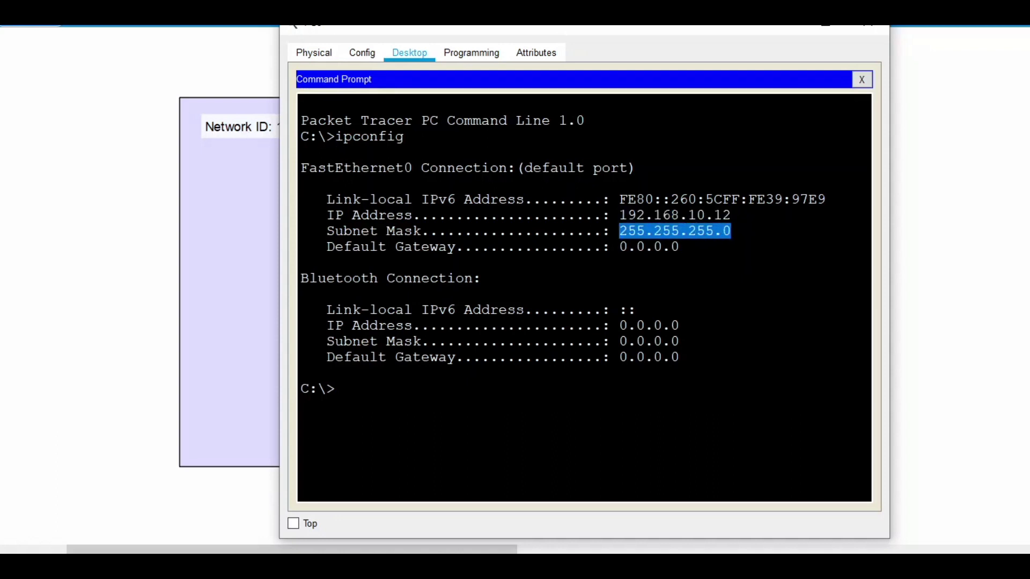
- Run ipconfig /all and confirm the DHCP server is 192.168.10.1
{"action": "type", "text": "ipco"}
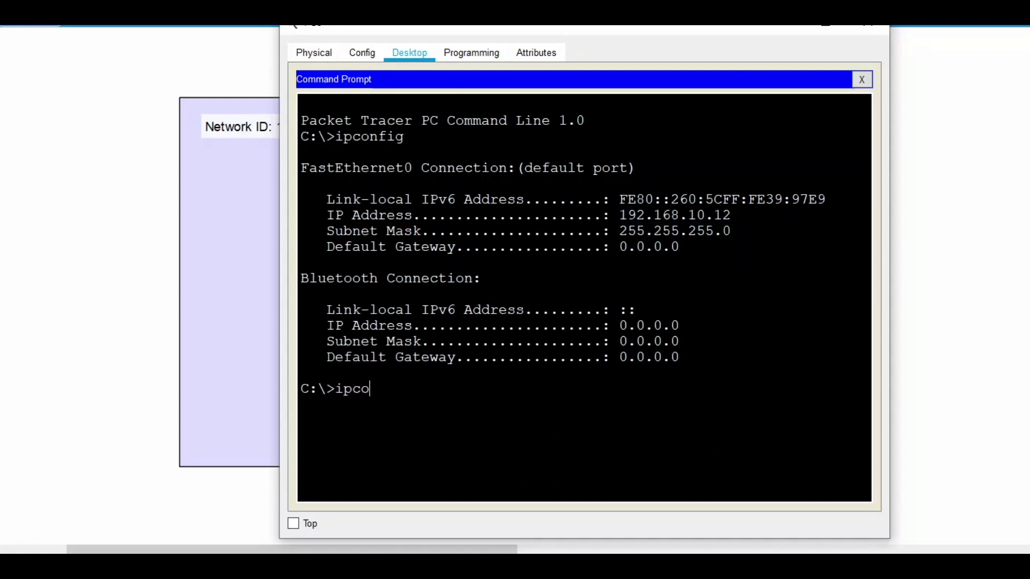
{"action": "type", "text": "nfig"}
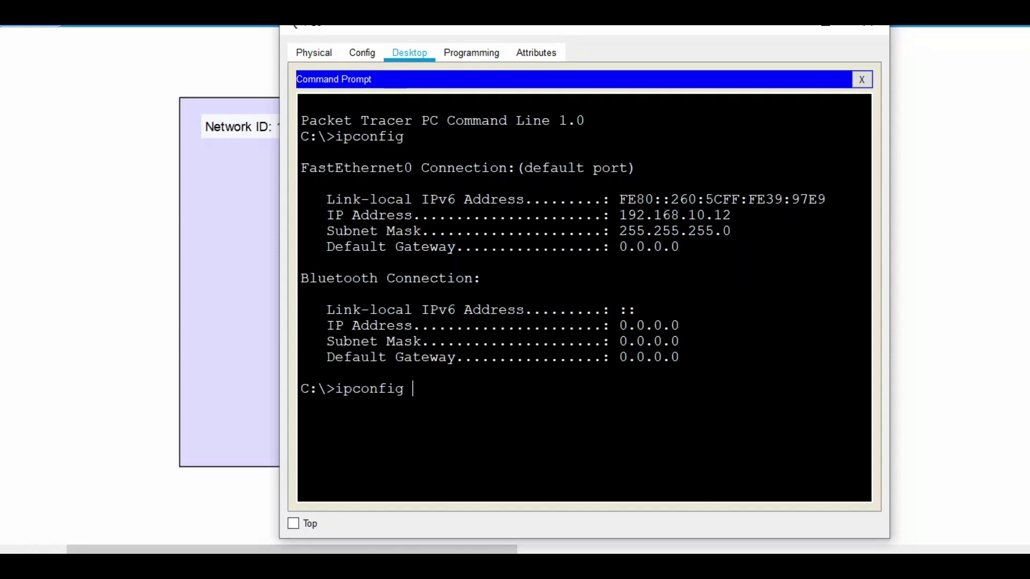
{"action": "type", "text": " /all"}
{"action": "key", "text": "Return"}
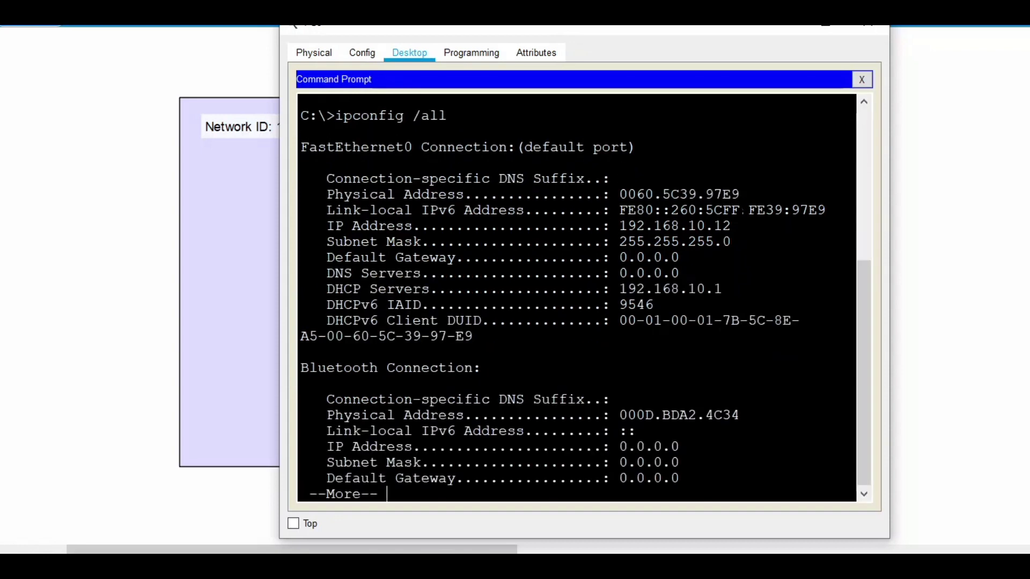
{"action": "key", "text": "Return"}
{"action": "key", "text": "Return"}
{"action": "key", "text": "Return"}
{"action": "key", "text": "Return"}
{"action": "key", "text": "Return"}
{"action": "key", "text": "Return"}
{"action": "key", "text": "Return"}
{"action": "key", "text": "Return"}
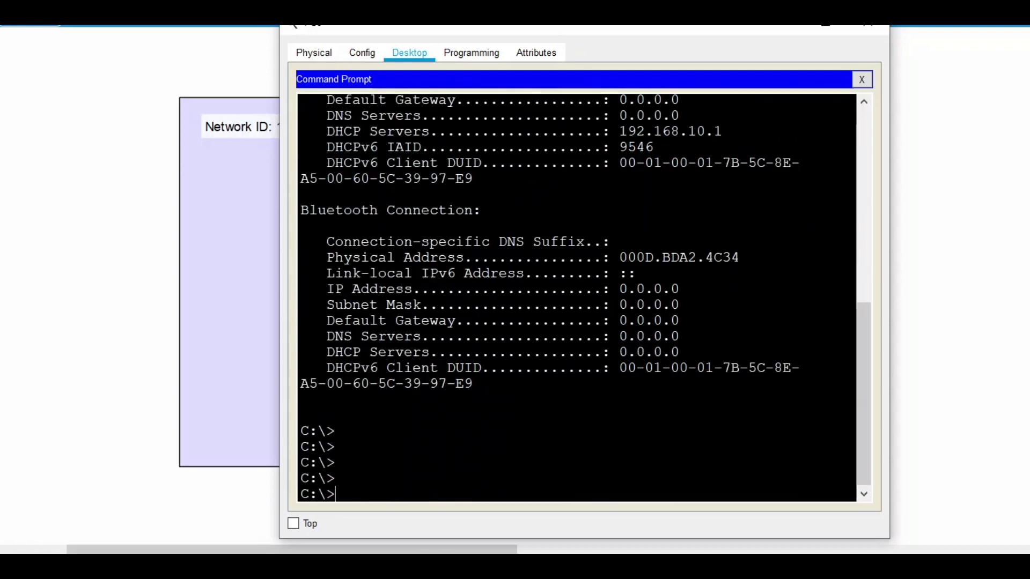
{"action": "left_click_drag", "start_coordinate": [325, 131], "coordinate": [441, 132]}
{"action": "left_click_drag", "start_coordinate": [724, 131], "coordinate": [621, 132]}
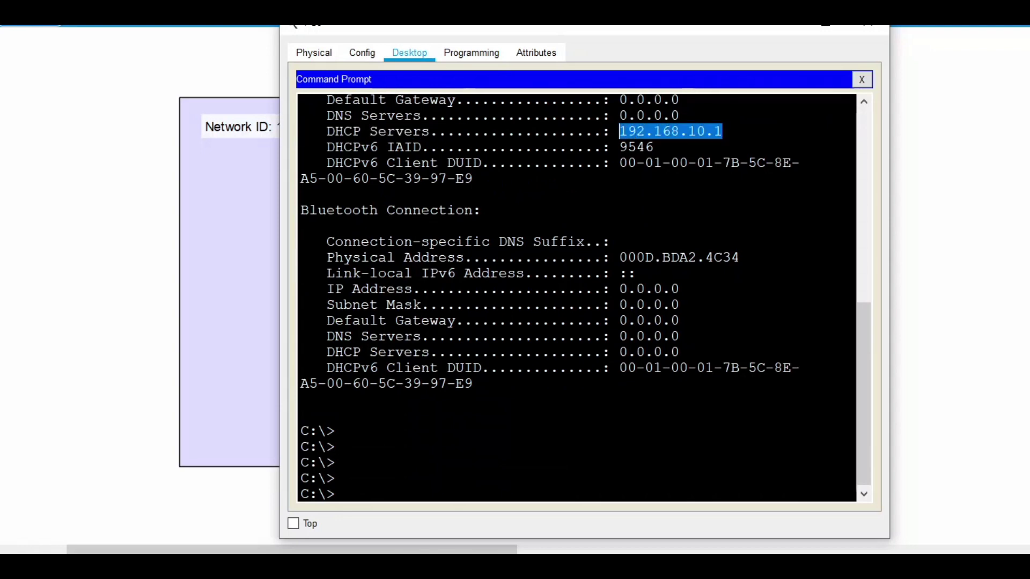
{"action": "left_click", "coordinate": [621, 132]}
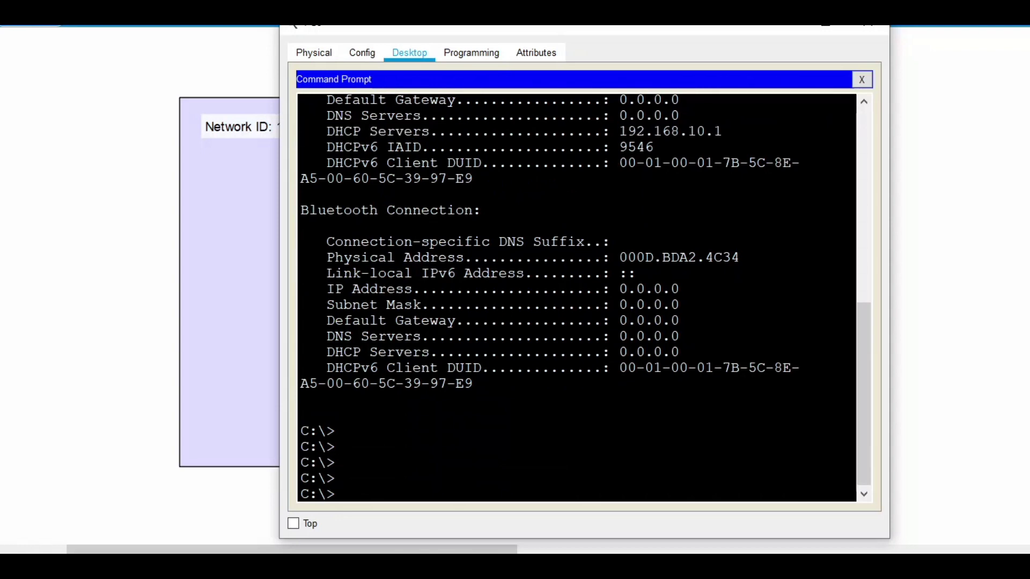
- Ping the router at 192.168.10.1 from PC0
{"action": "type", "text": "ping 119"}
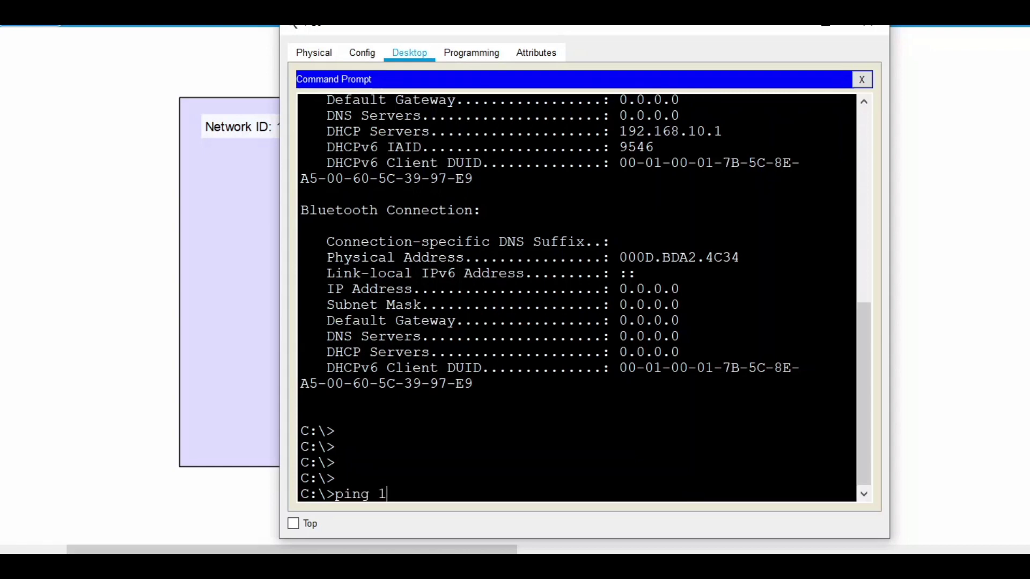
{"action": "key", "text": "BackSpace"}
{"action": "key", "text": "BackSpace"}
{"action": "key", "text": "BackSpace"}
{"action": "type", "text": "192.168."}
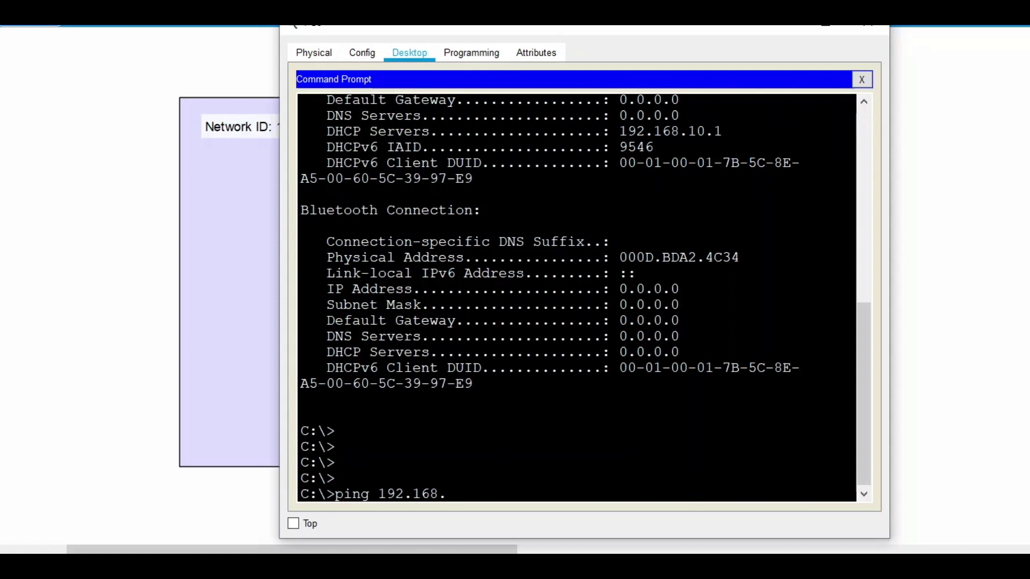
{"action": "type", "text": "10.1"}
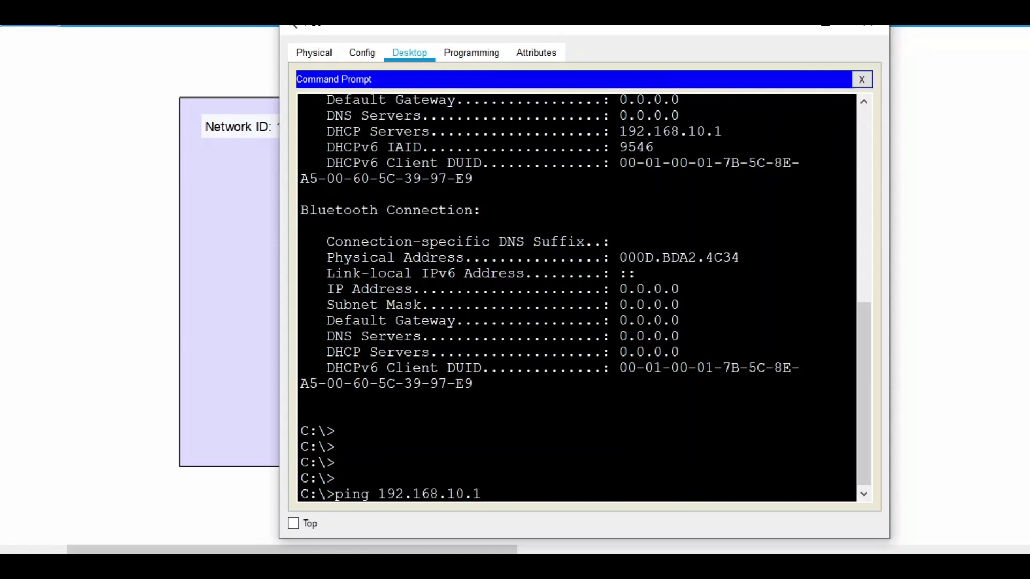
{"action": "key", "text": "Return"}
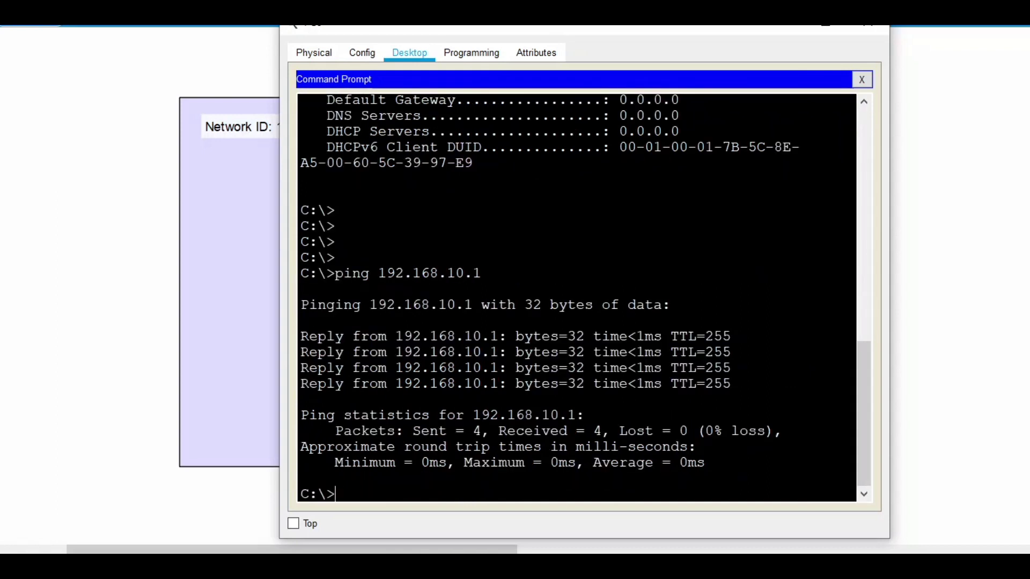
- Ping host 192.168.10.13 from PC0, then close PC0's window
{"action": "key", "text": "Up"}
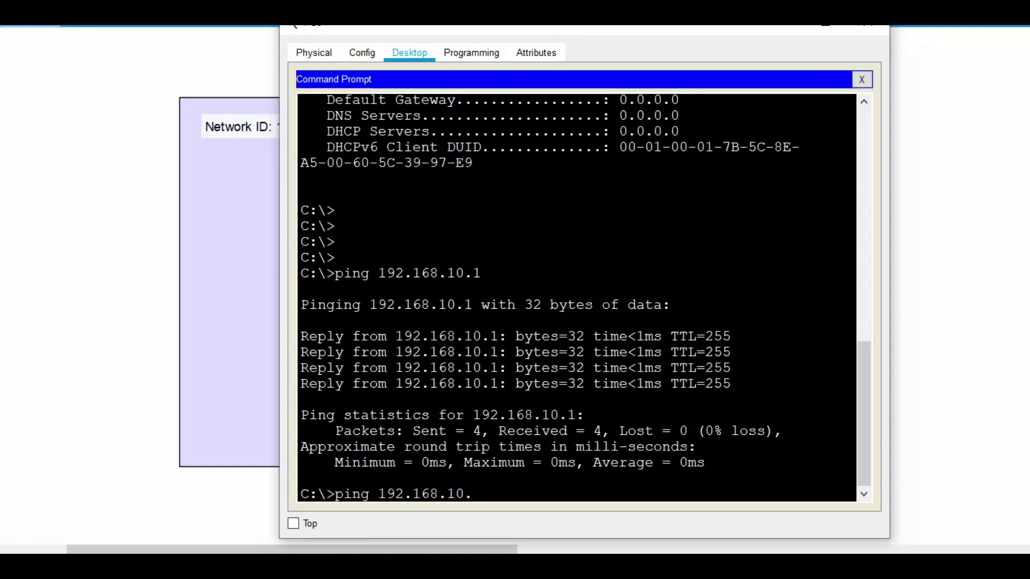
{"action": "type", "text": "13"}
{"action": "key", "text": "Return"}
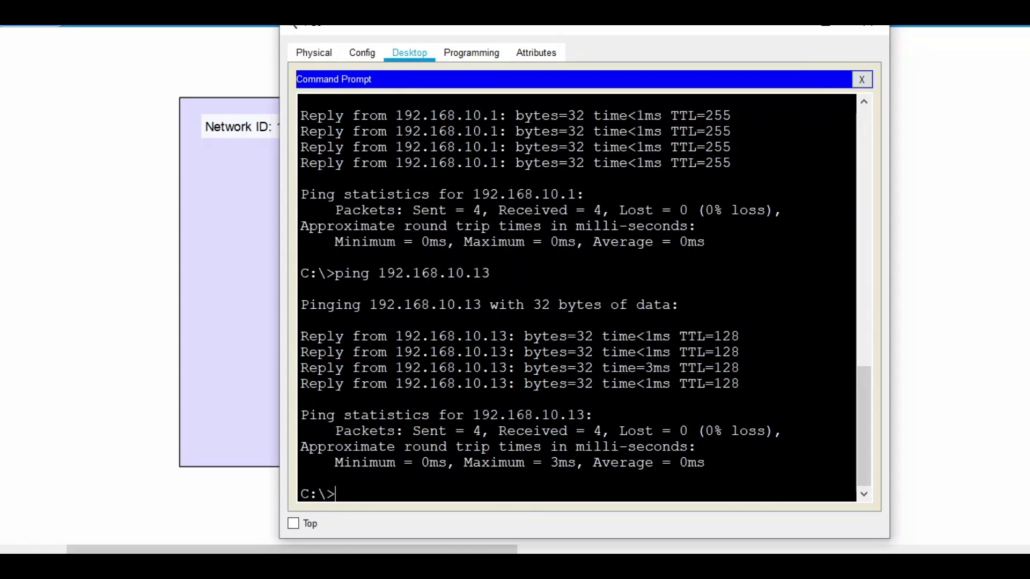
{"action": "left_click", "coordinate": [865, 24]}
- Ping the router at 192.168.10.1 from Laptop1's Command Prompt, then stop it
{"action": "left_click", "coordinate": [590, 365]}
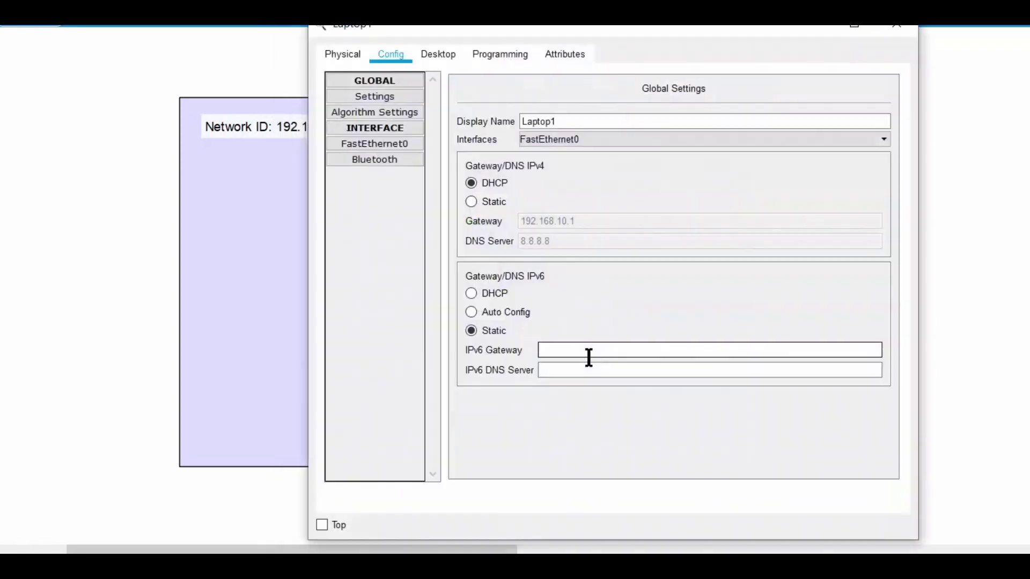
{"action": "left_click", "coordinate": [450, 55]}
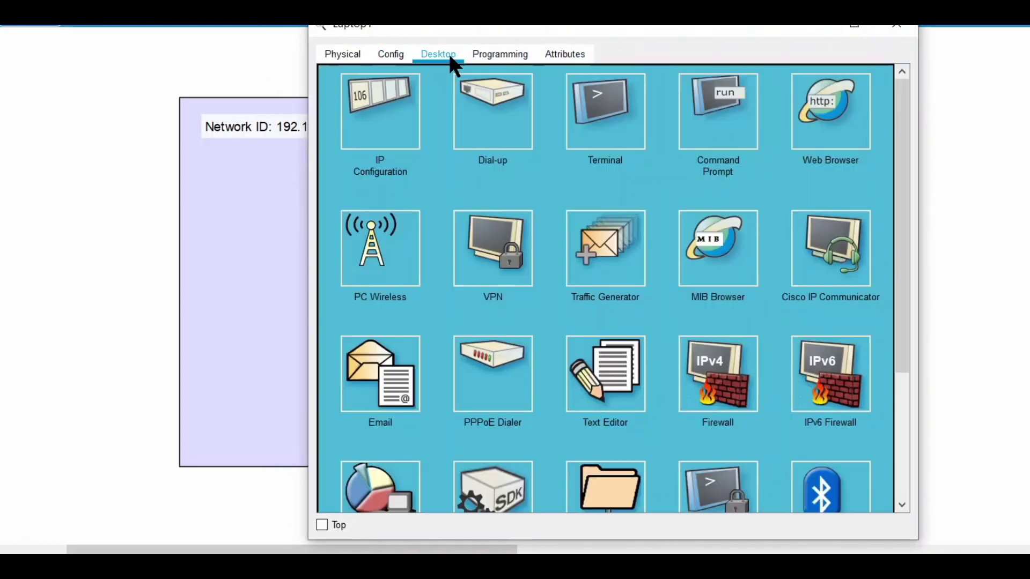
{"action": "left_click", "coordinate": [742, 135]}
{"action": "type", "text": "p"}
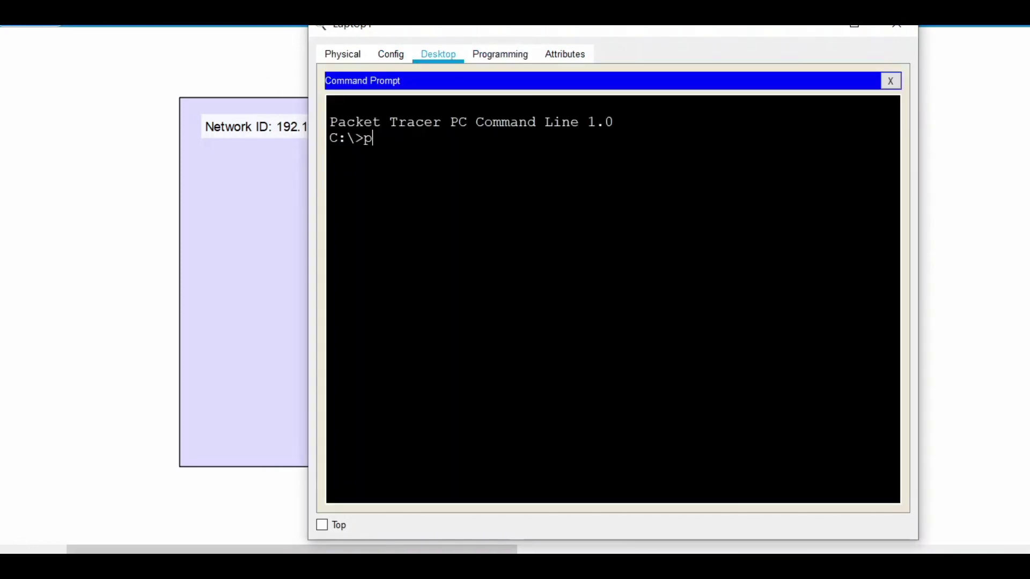
{"action": "type", "text": "ing 192.168.10.1"}
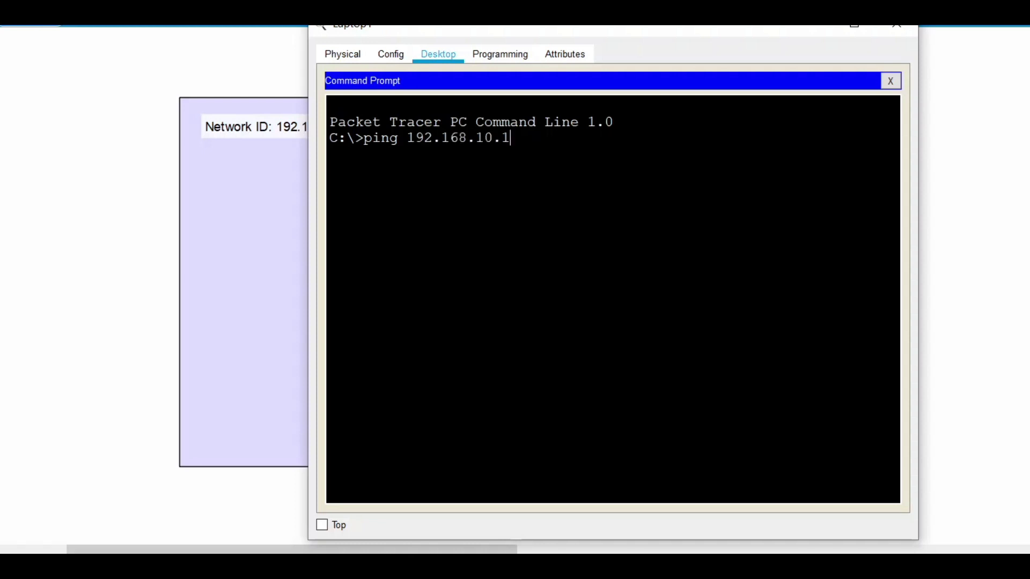
{"action": "key", "text": "Return"}
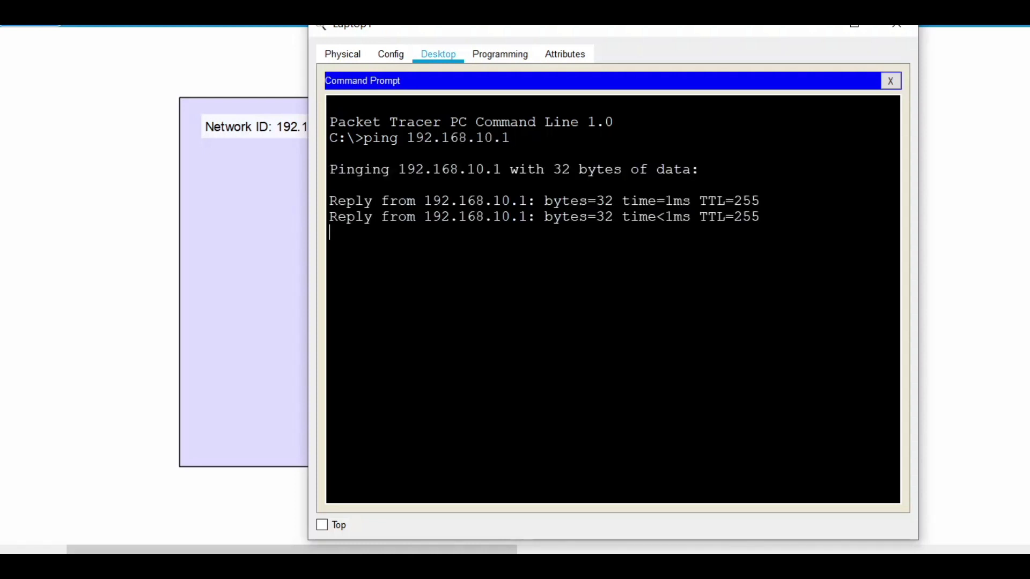
{"action": "key", "text": "ctrl+c"}
- Ping PC0 at 192.168.10.12 from Laptop1
{"action": "key", "text": "Up"}
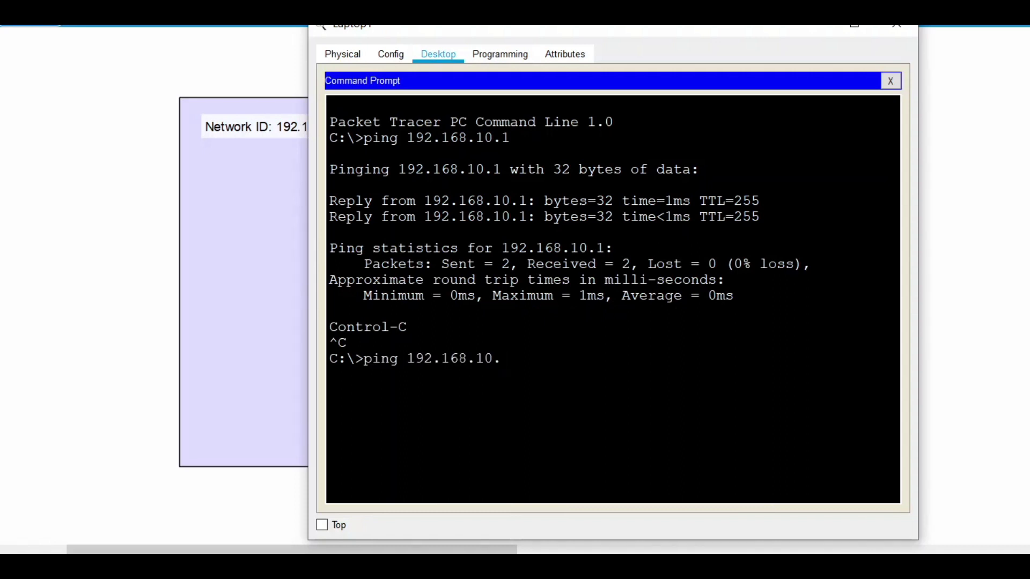
{"action": "type", "text": "12"}
{"action": "key", "text": "Return"}
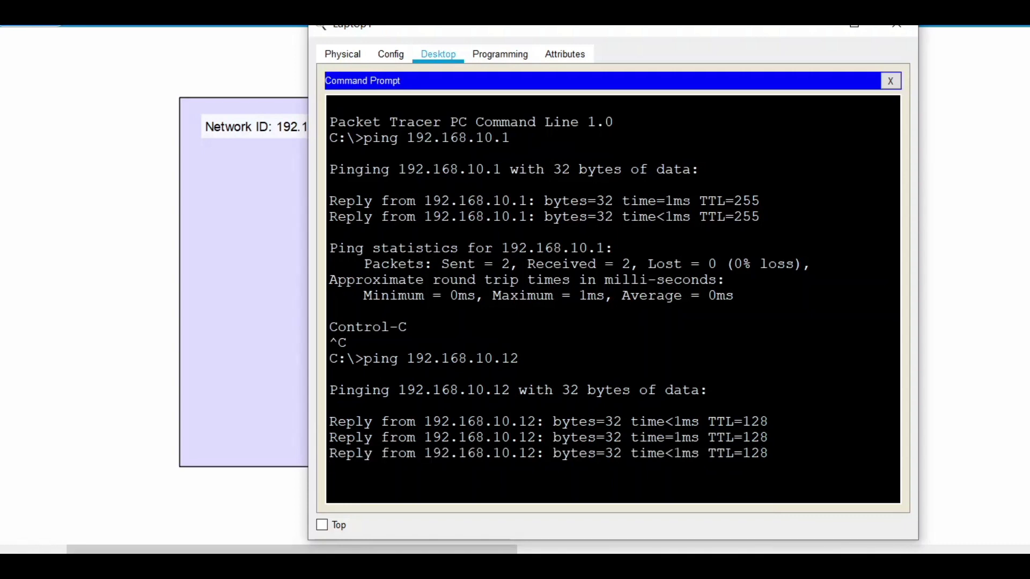
{"action": "type", "text": "!"}
{"action": "key", "text": "Return"}
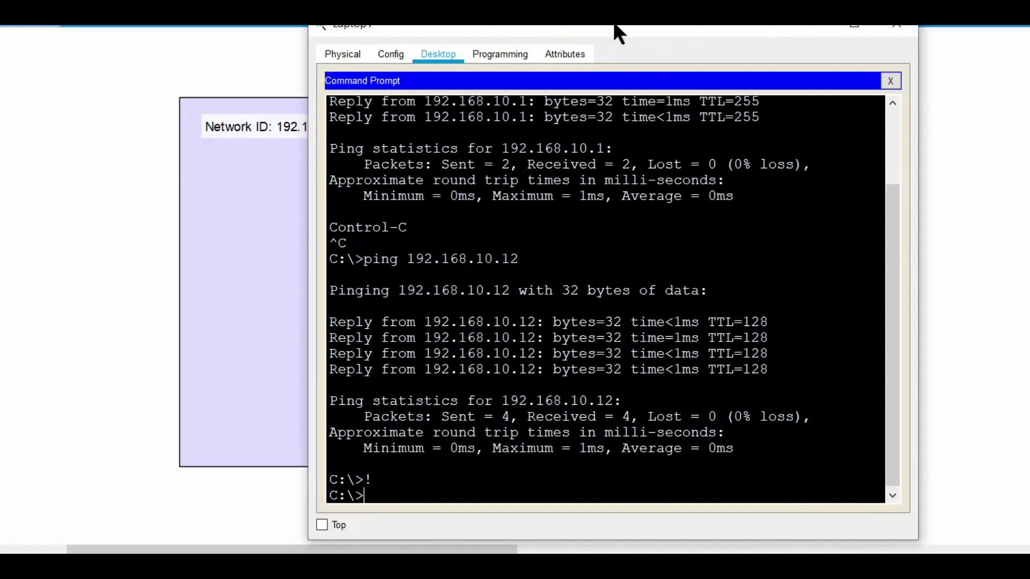
{"action": "left_click_drag", "start_coordinate": [616, 27], "coordinate": [552, 37]}
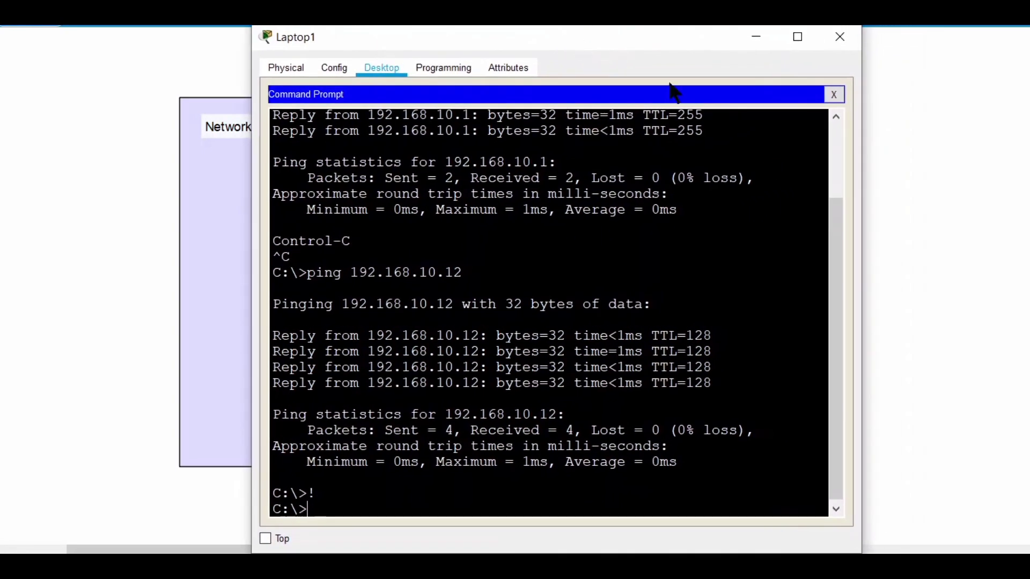